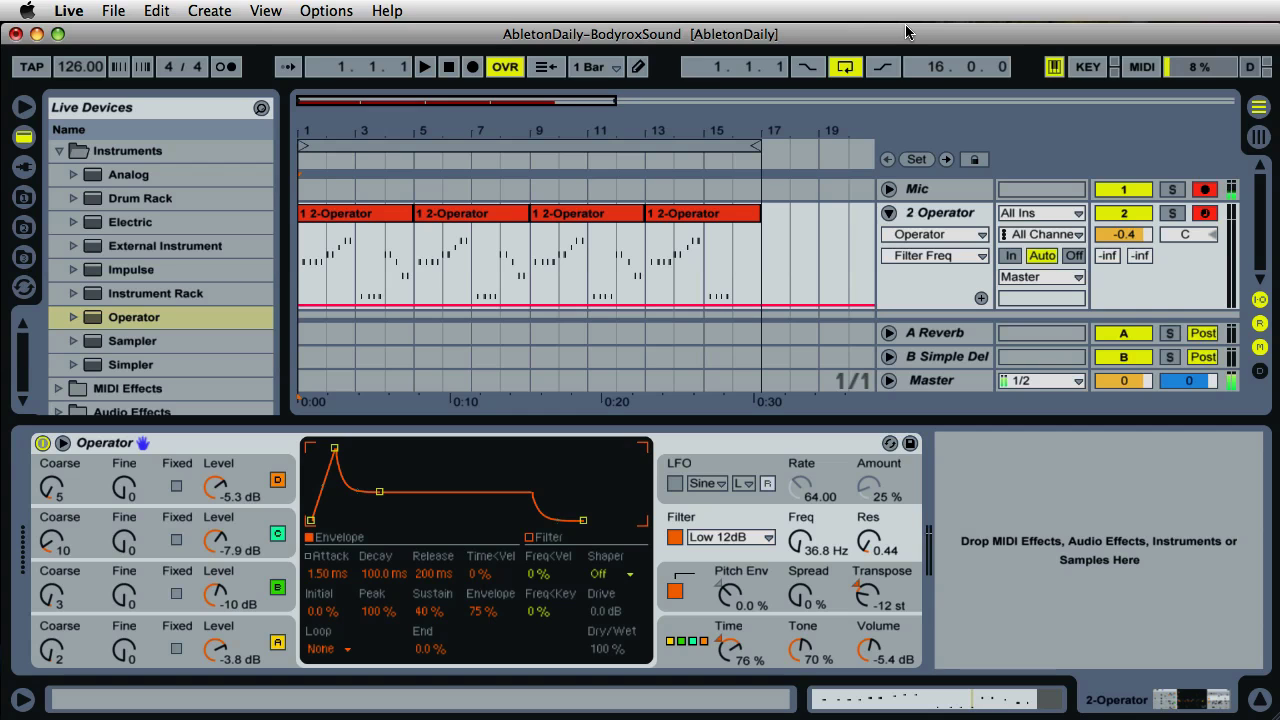
Step: Play the Operator clips while raising the synth's filter frequency to about 11.1 kHz, and stop playback
{"action": "key", "text": "space"}
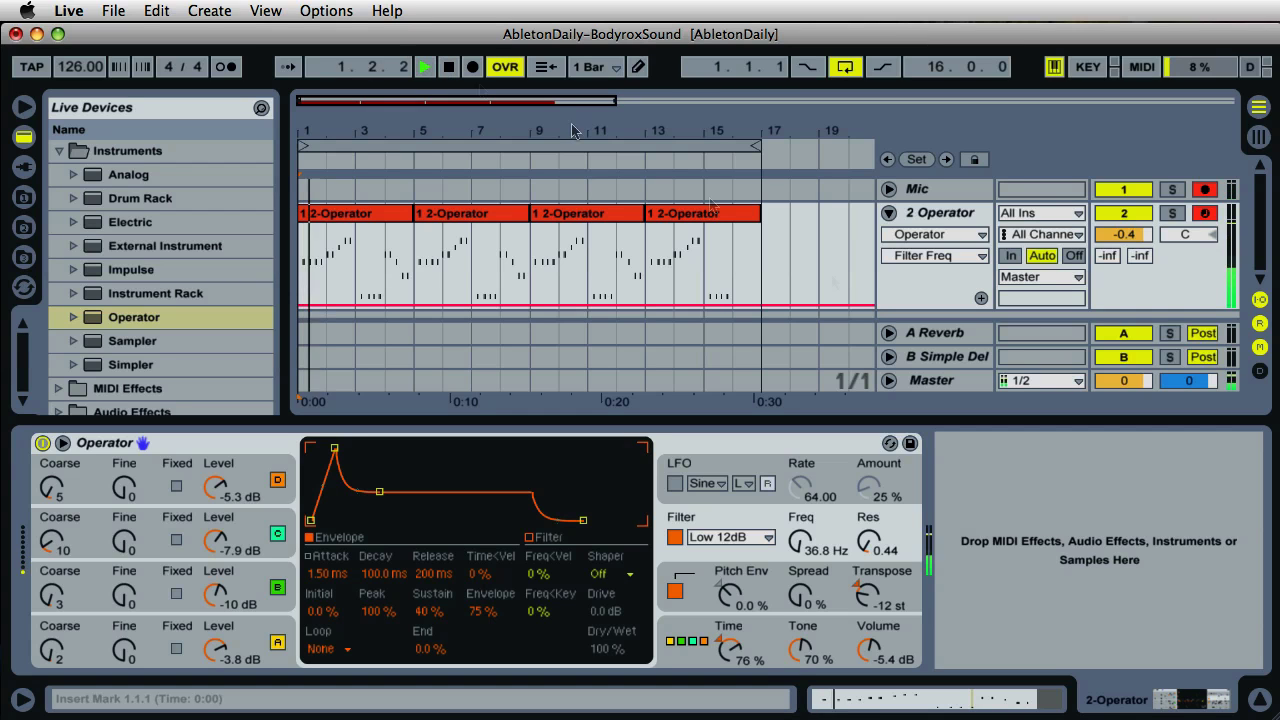
{"action": "left_click_drag", "start_coordinate": [791, 543], "coordinate": [802, 550]}
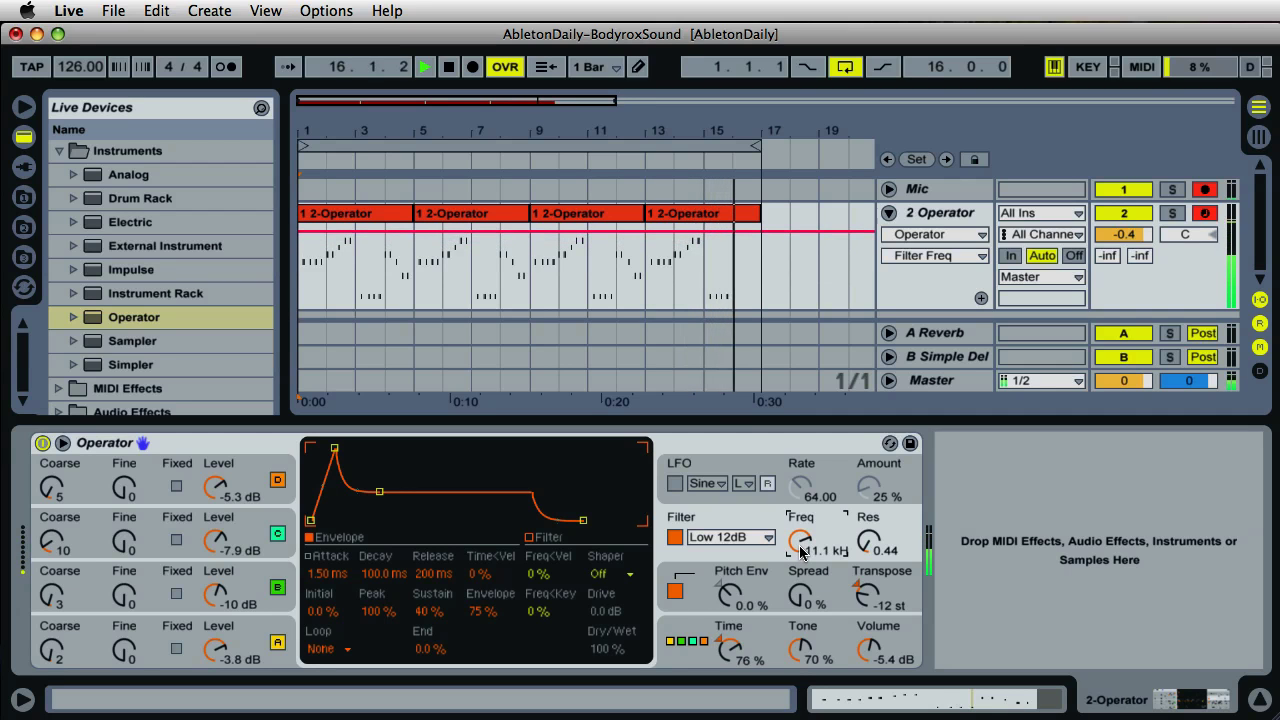
{"action": "left_click", "coordinate": [449, 68]}
{"action": "left_click", "coordinate": [449, 68]}
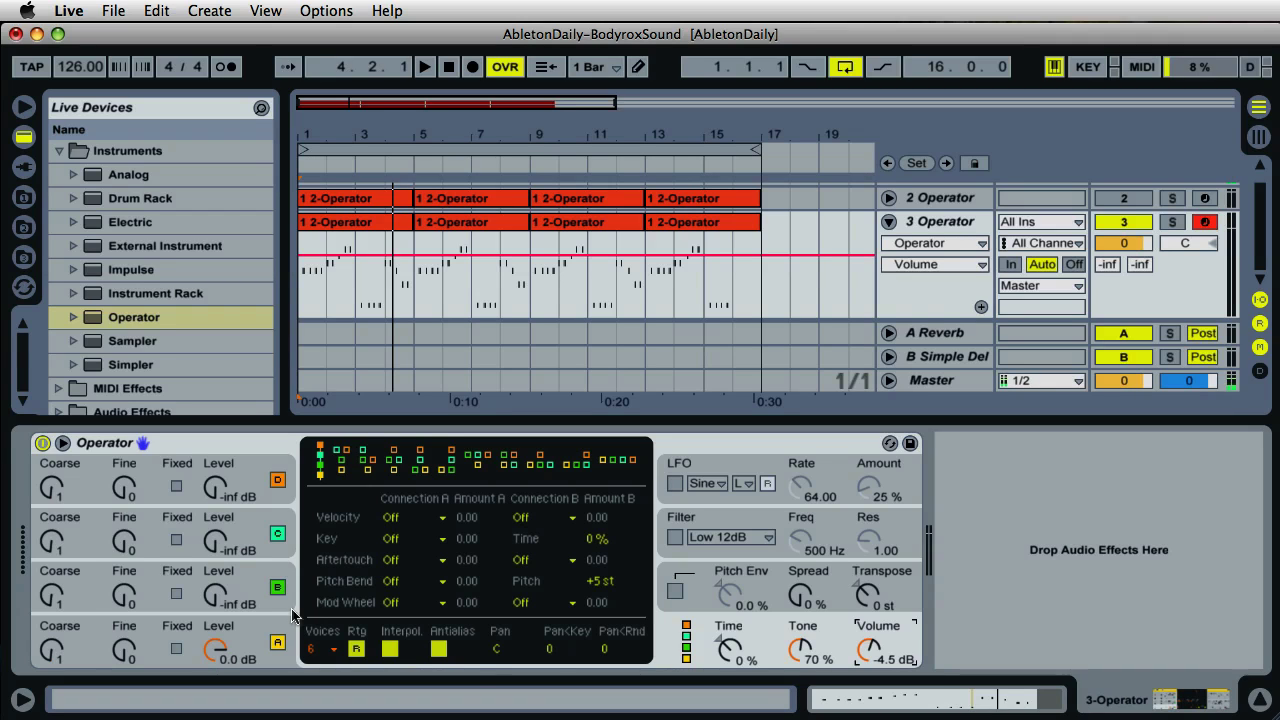
Step: Set the new Operator's algorithm to all four oscillators running in parallel
{"action": "left_click", "coordinate": [676, 670]}
{"action": "left_click", "coordinate": [612, 464]}
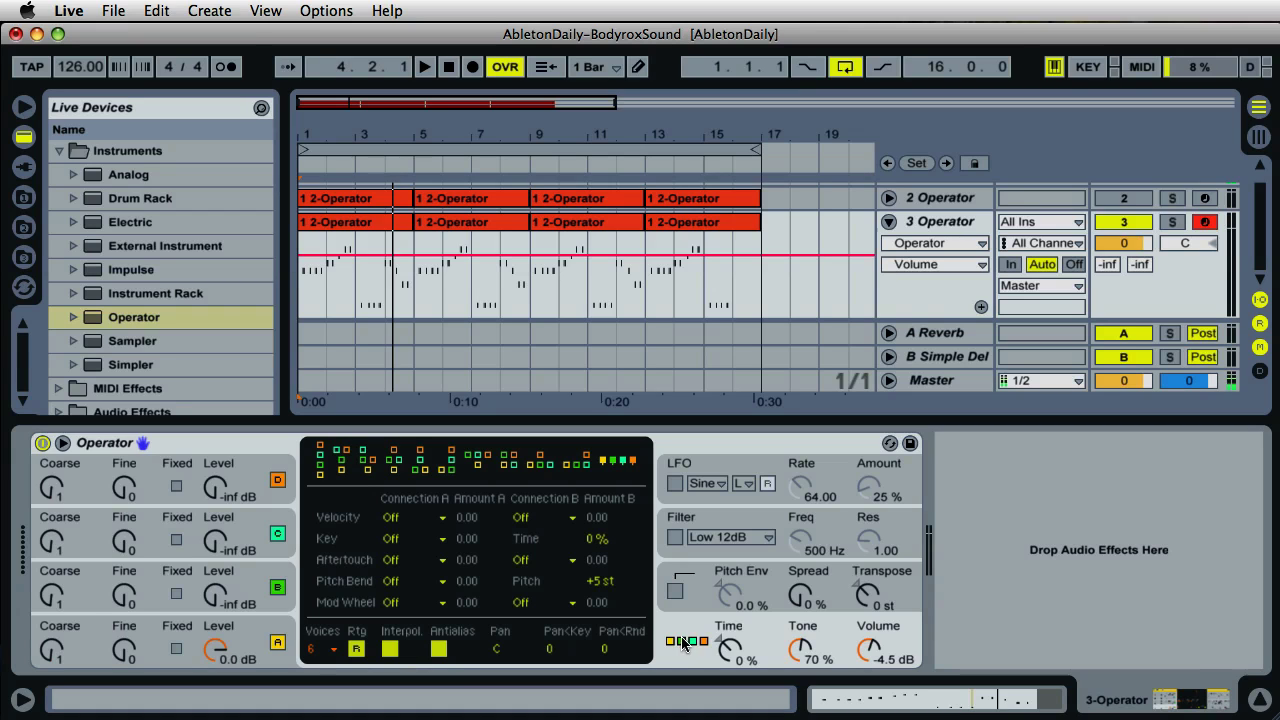
Step: Set oscillator A's coarse tuning to 2 and its level to -3.8 dB
{"action": "left_click", "coordinate": [258, 630]}
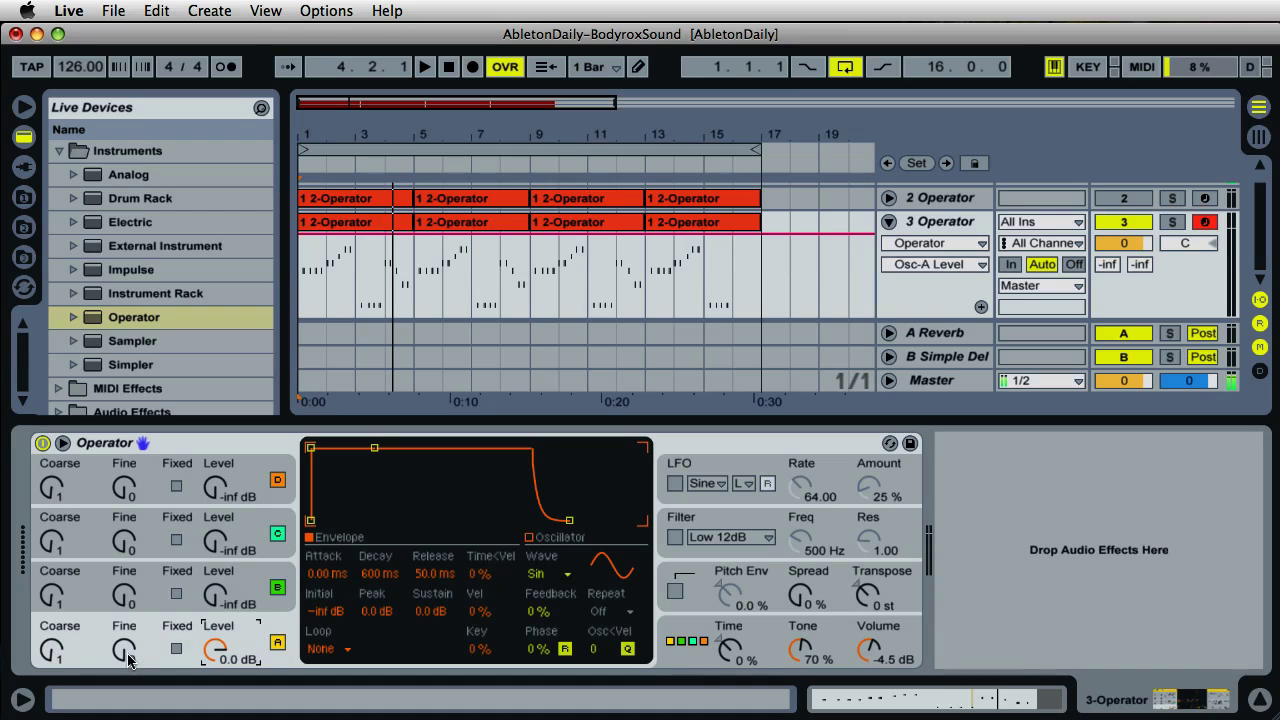
{"action": "left_click", "coordinate": [55, 655]}
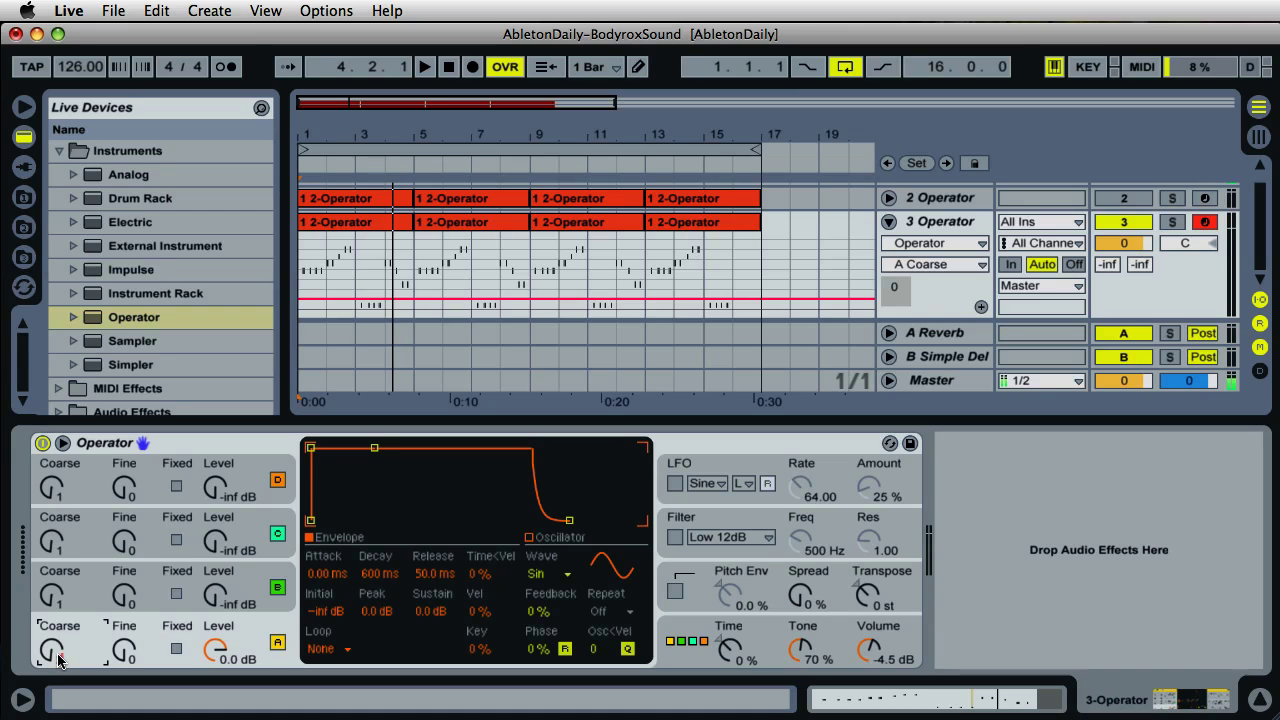
{"action": "key", "text": "Up"}
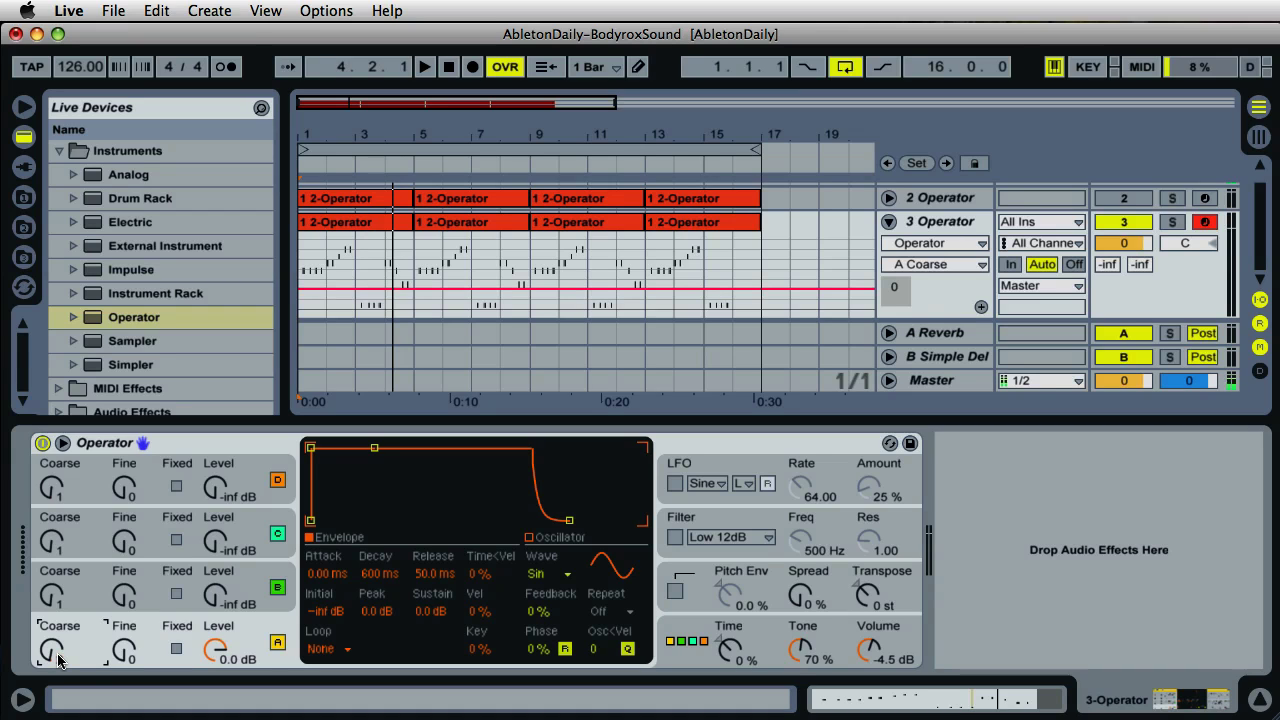
{"action": "key", "text": "Up"}
{"action": "left_click_drag", "start_coordinate": [215, 648], "coordinate": [215, 662]}
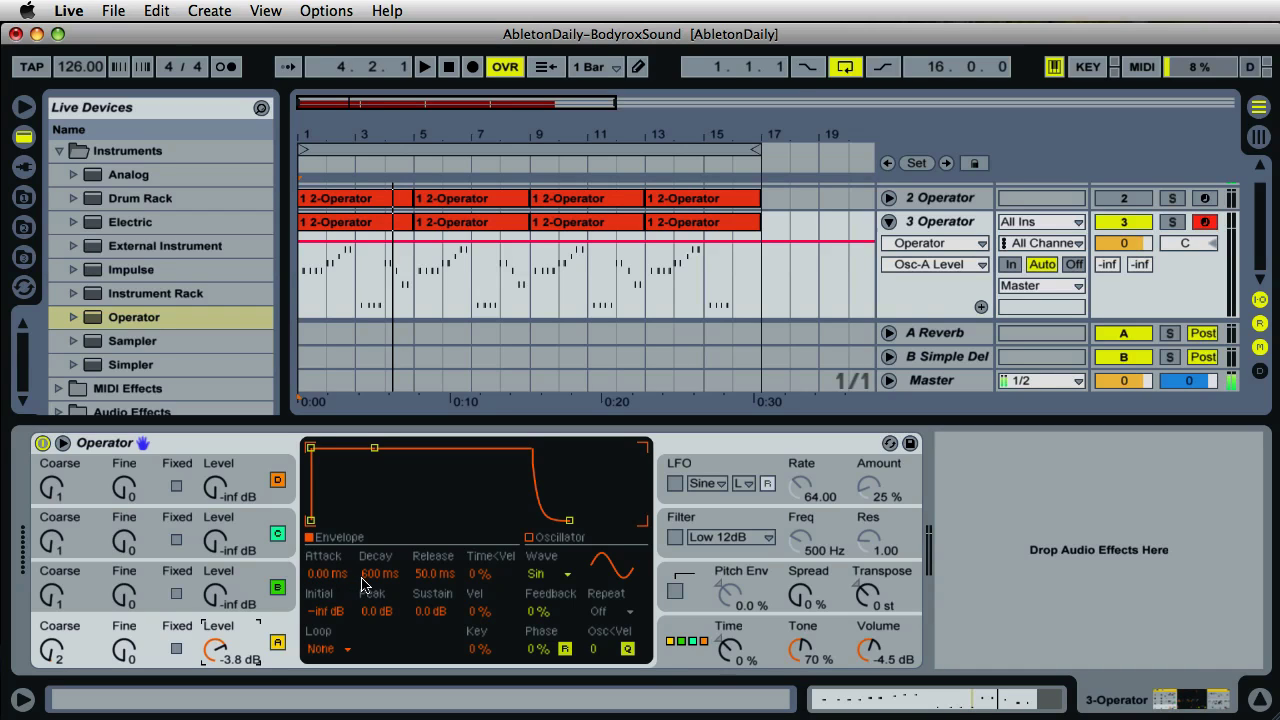
Step: Set oscillator A's envelope decay to 1.00 ms and its release to 450 ms
{"action": "left_click_drag", "start_coordinate": [379, 580], "coordinate": [379, 580]}
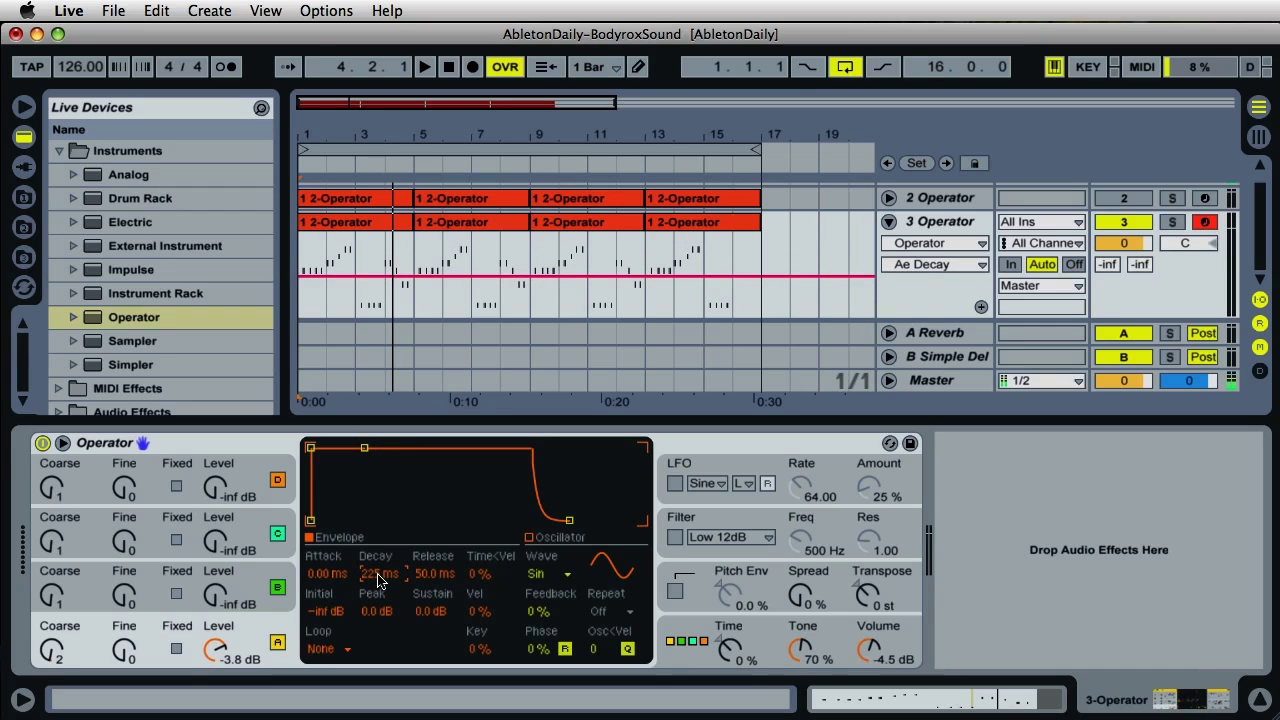
{"action": "type", "text": "1.00"}
{"action": "key", "text": "Return"}
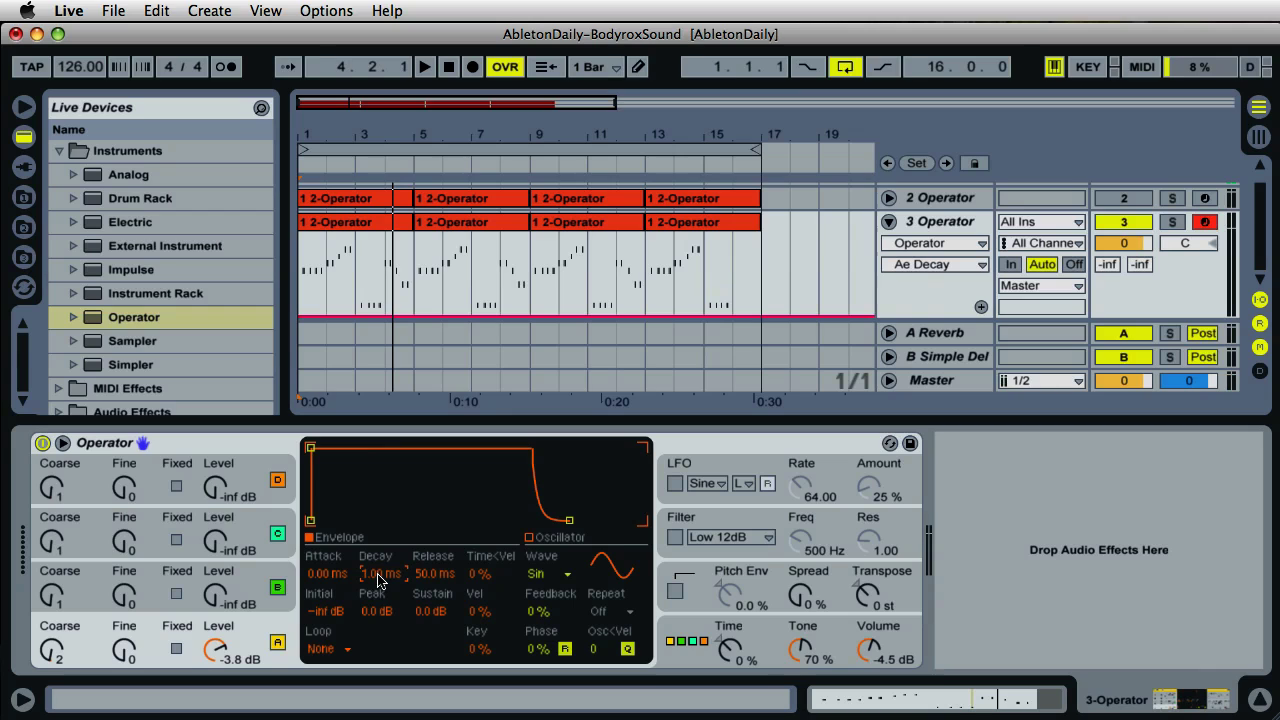
{"action": "left_click", "coordinate": [430, 576]}
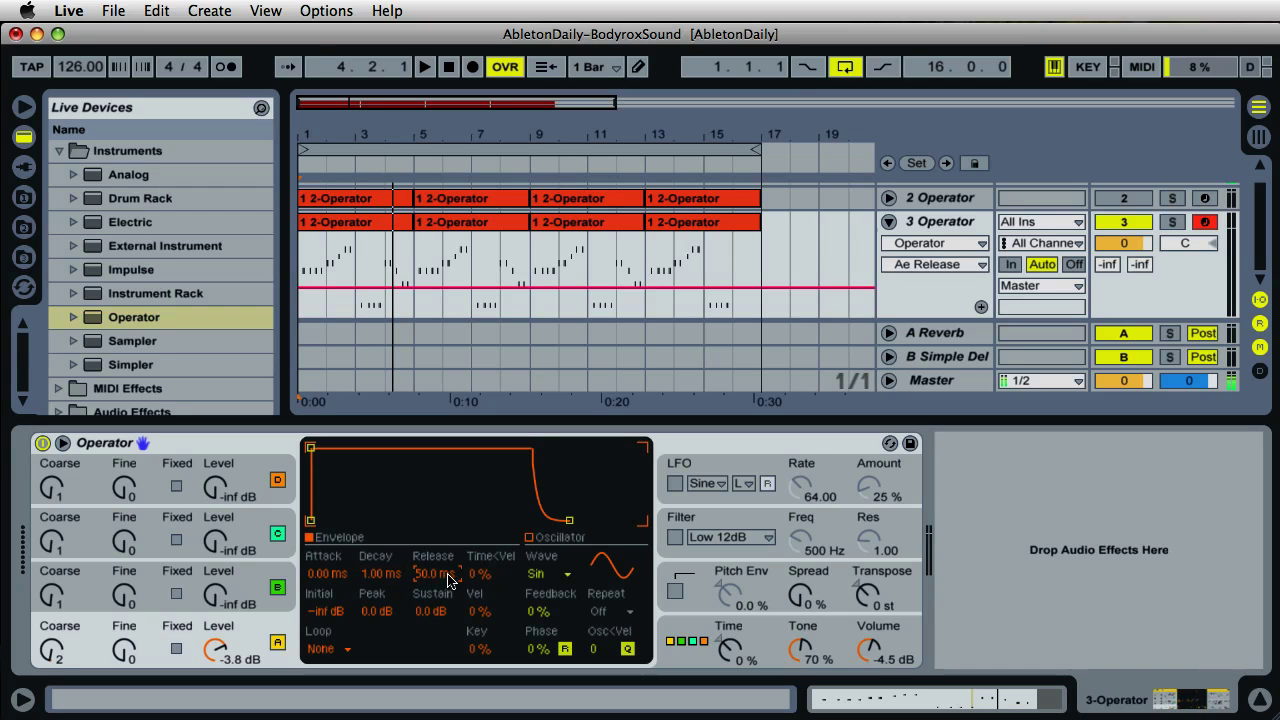
{"action": "type", "text": "450"}
{"action": "key", "text": "Return"}
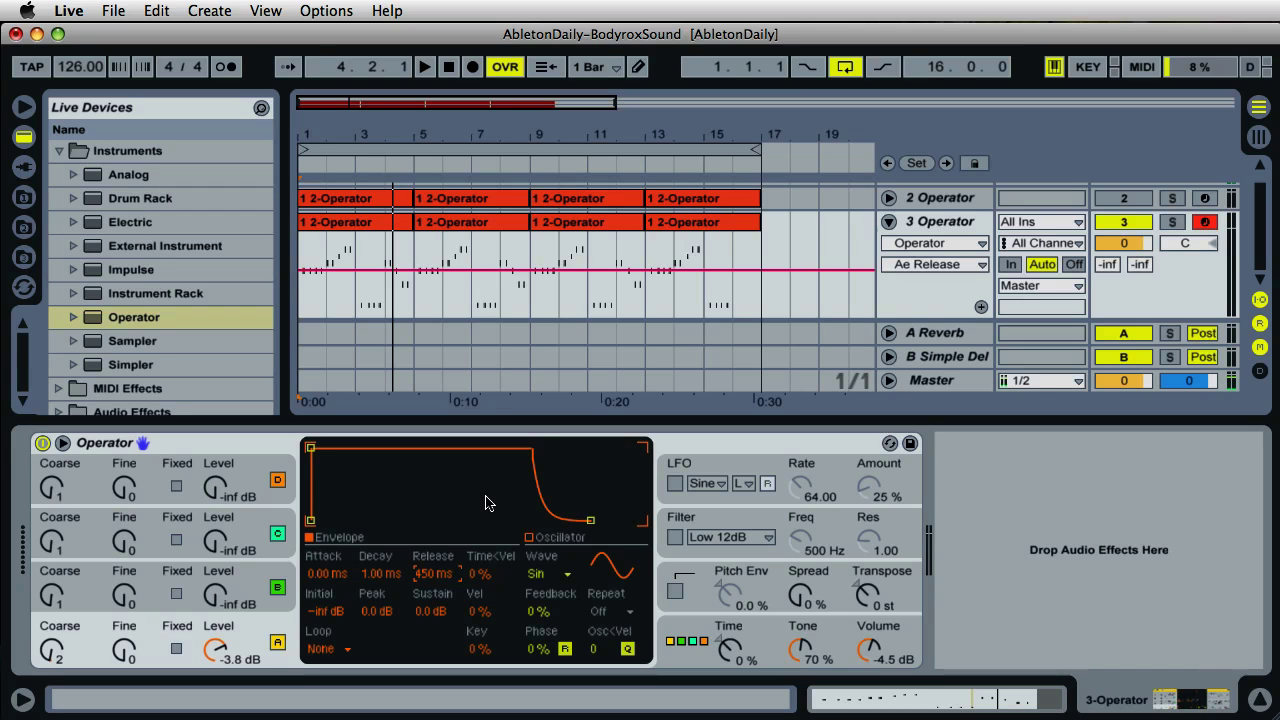
Step: Choose a different waveform for oscillator A in place of the sine
{"action": "left_click", "coordinate": [538, 574]}
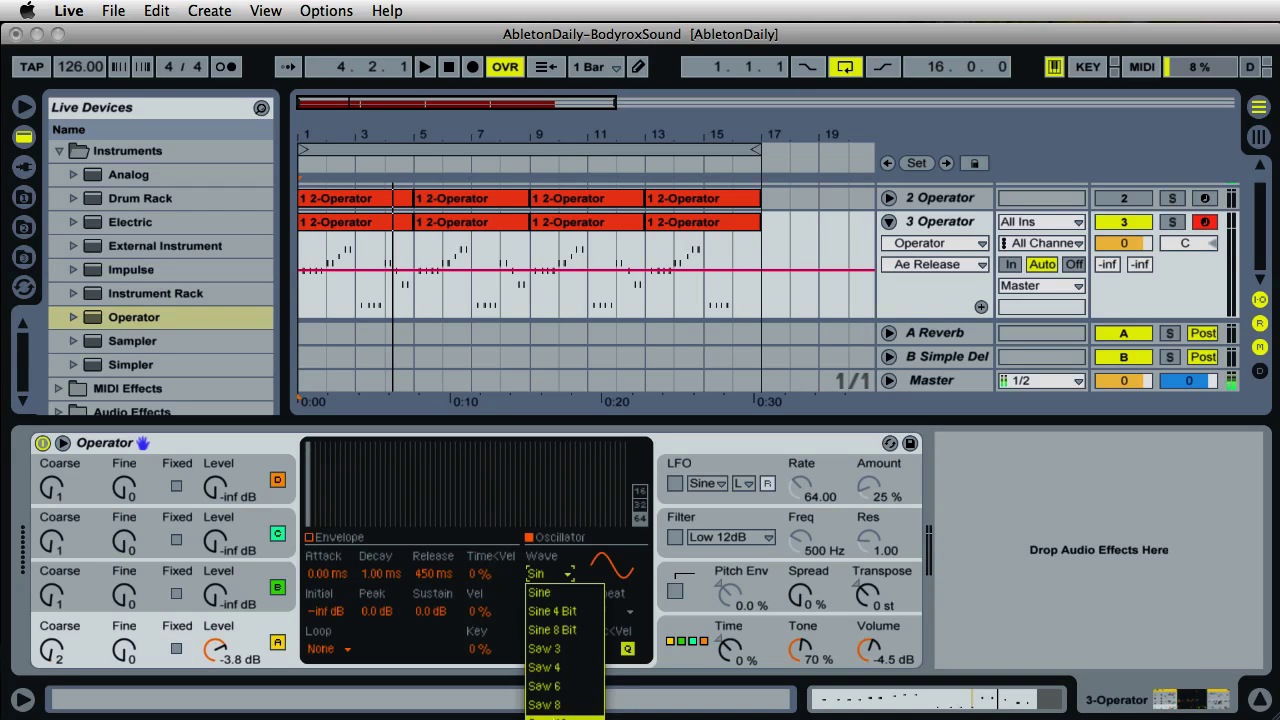
{"action": "left_click", "coordinate": [550, 712]}
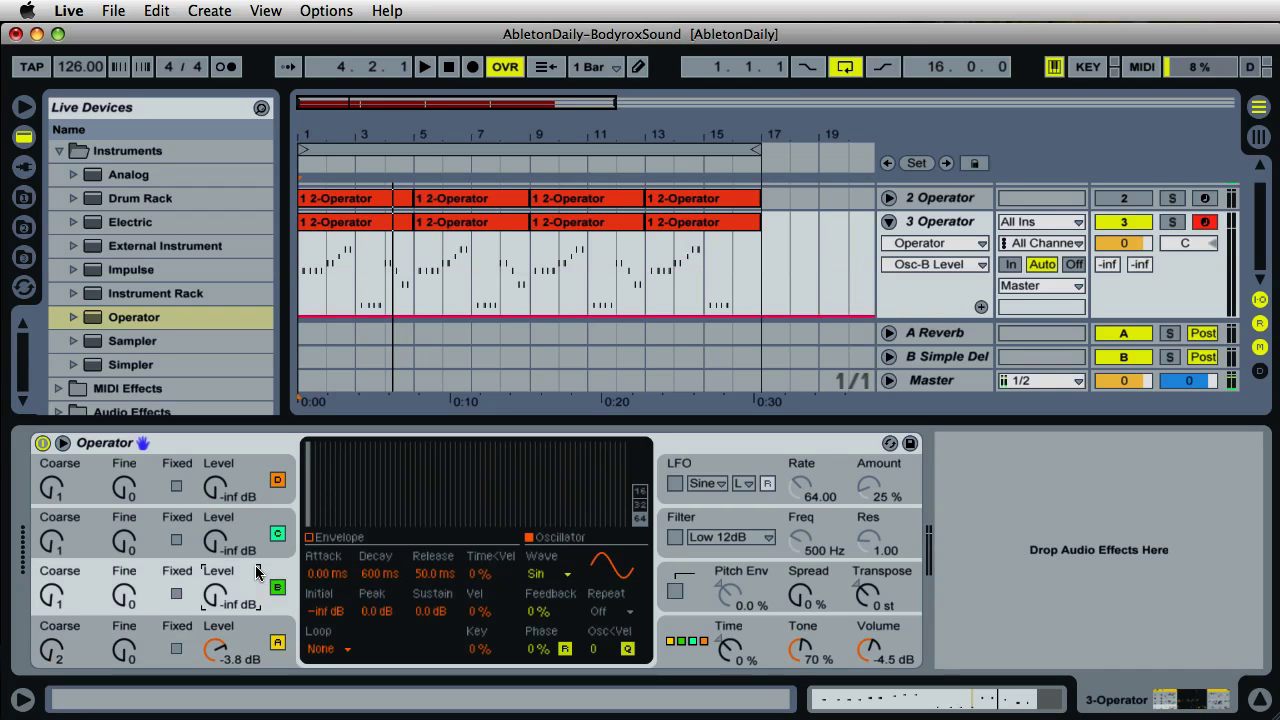
Step: Set oscillator B's coarse tuning to 3 and its level to -10 dB
{"action": "left_click", "coordinate": [45, 605]}
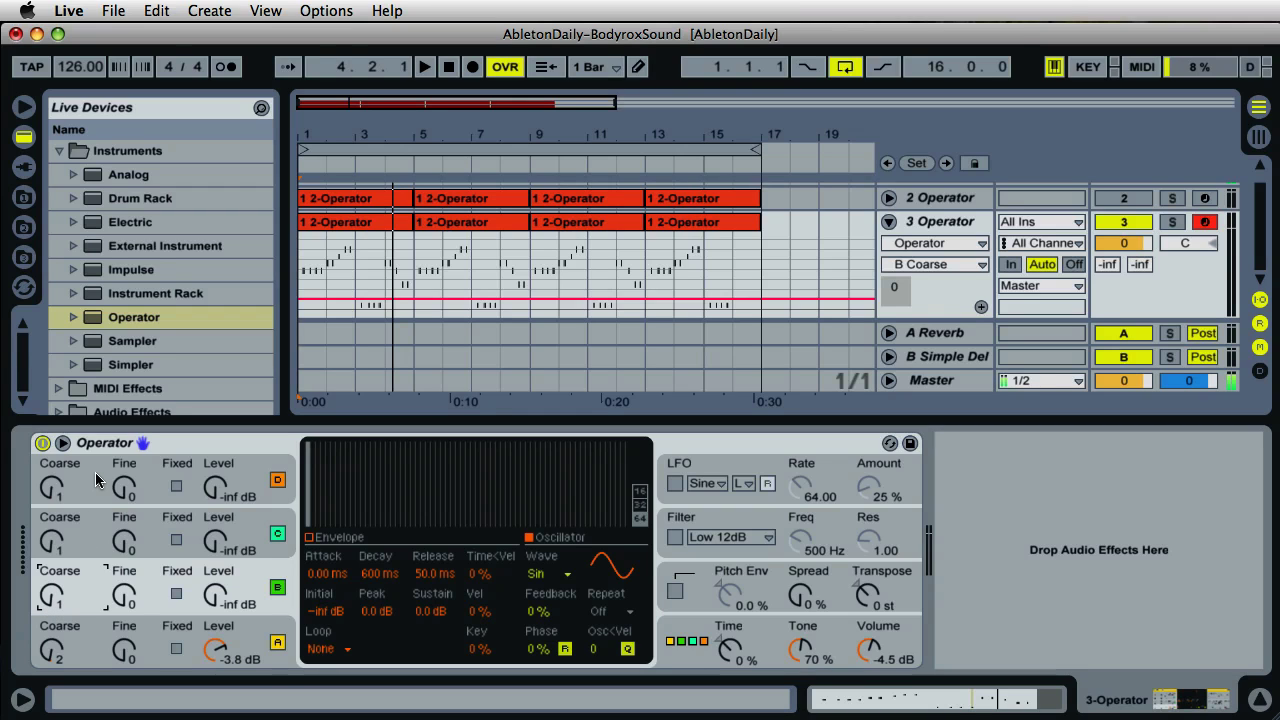
{"action": "key", "text": "Up"}
{"action": "key", "text": "Up"}
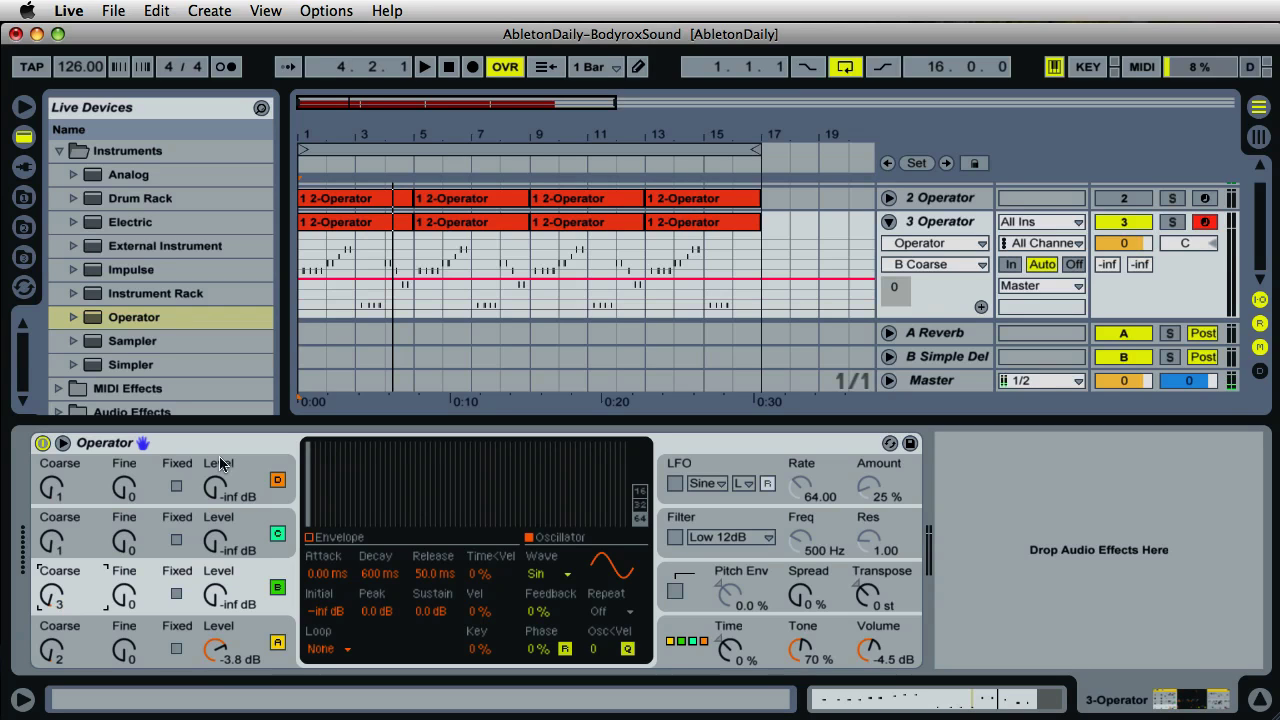
{"action": "left_click", "coordinate": [222, 598]}
{"action": "left_click_drag", "start_coordinate": [222, 598], "coordinate": [222, 555]}
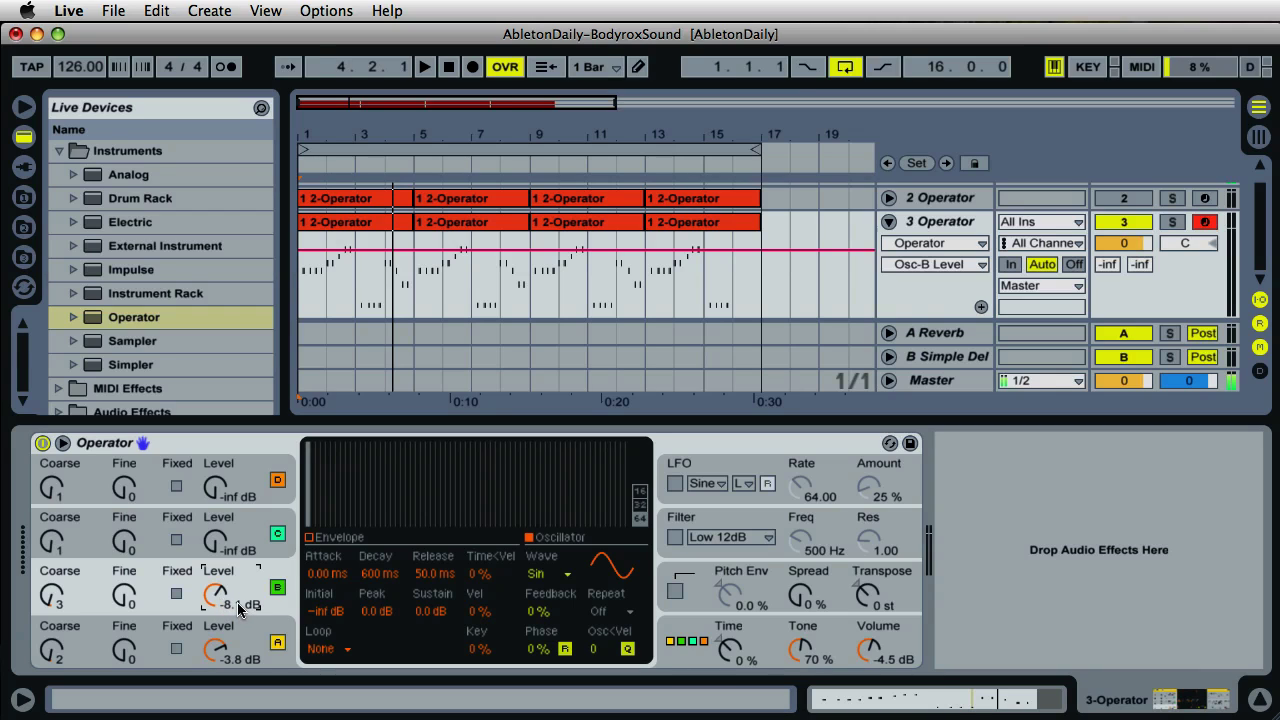
{"action": "type", "text": "-10"}
{"action": "key", "text": "Return"}
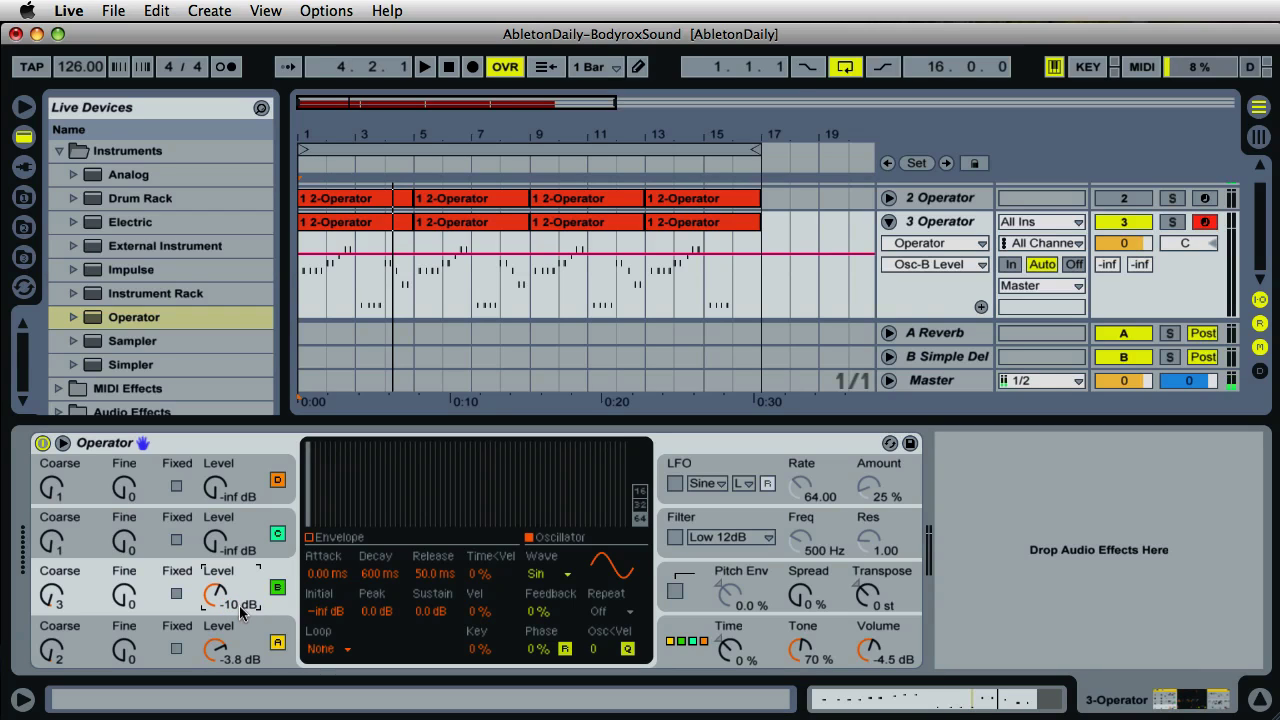
Step: Show oscillator B's envelope and set its decay to 1.00 ms and release to 280 ms
{"action": "left_click", "coordinate": [332, 541]}
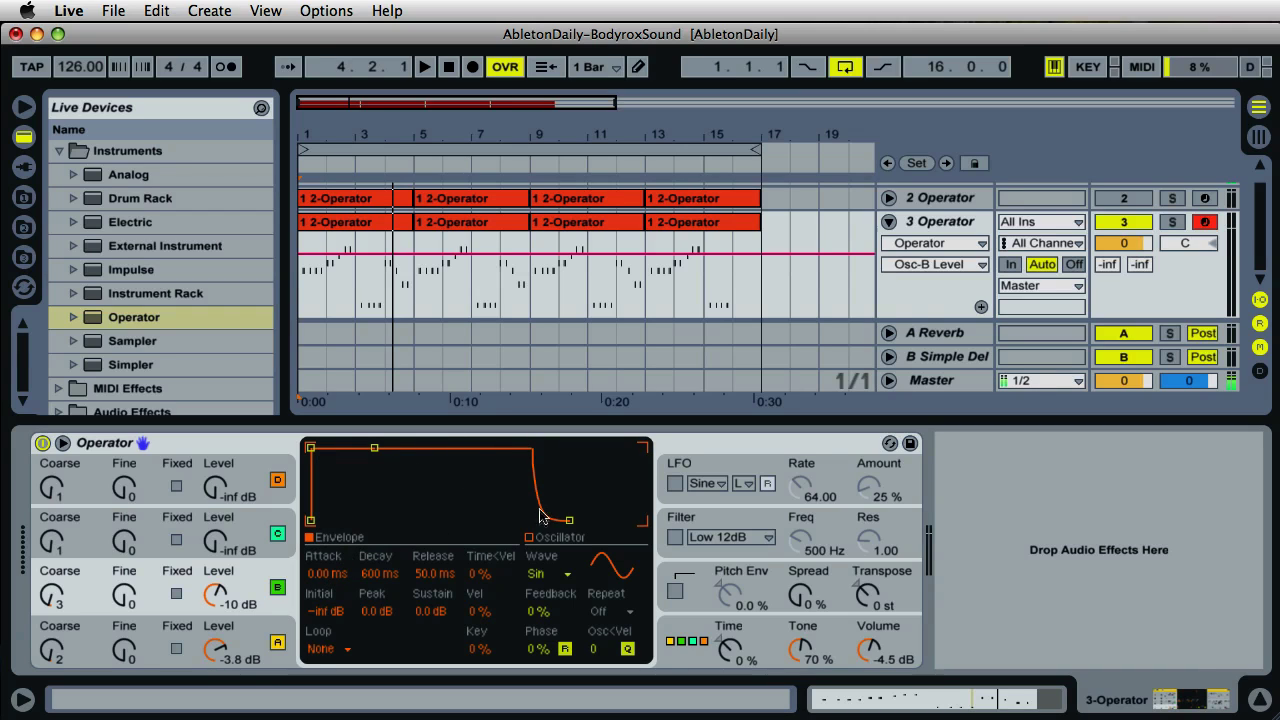
{"action": "left_click", "coordinate": [319, 576]}
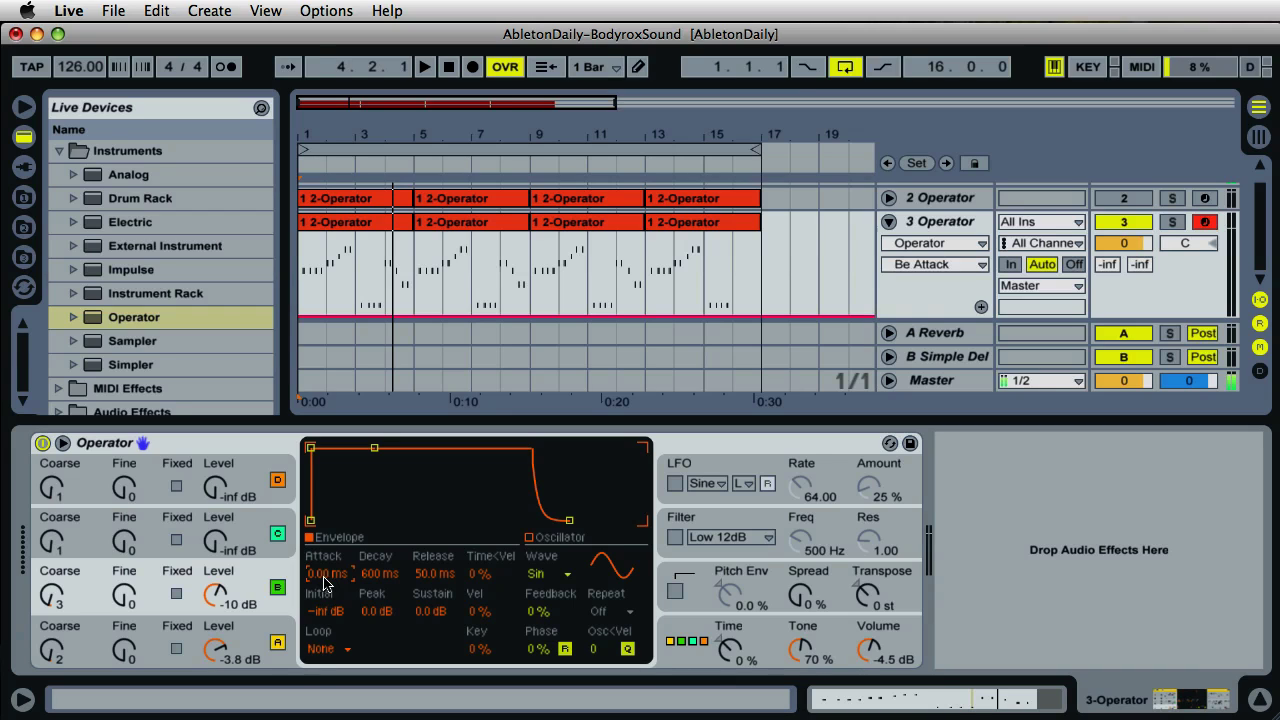
{"action": "left_click", "coordinate": [366, 575]}
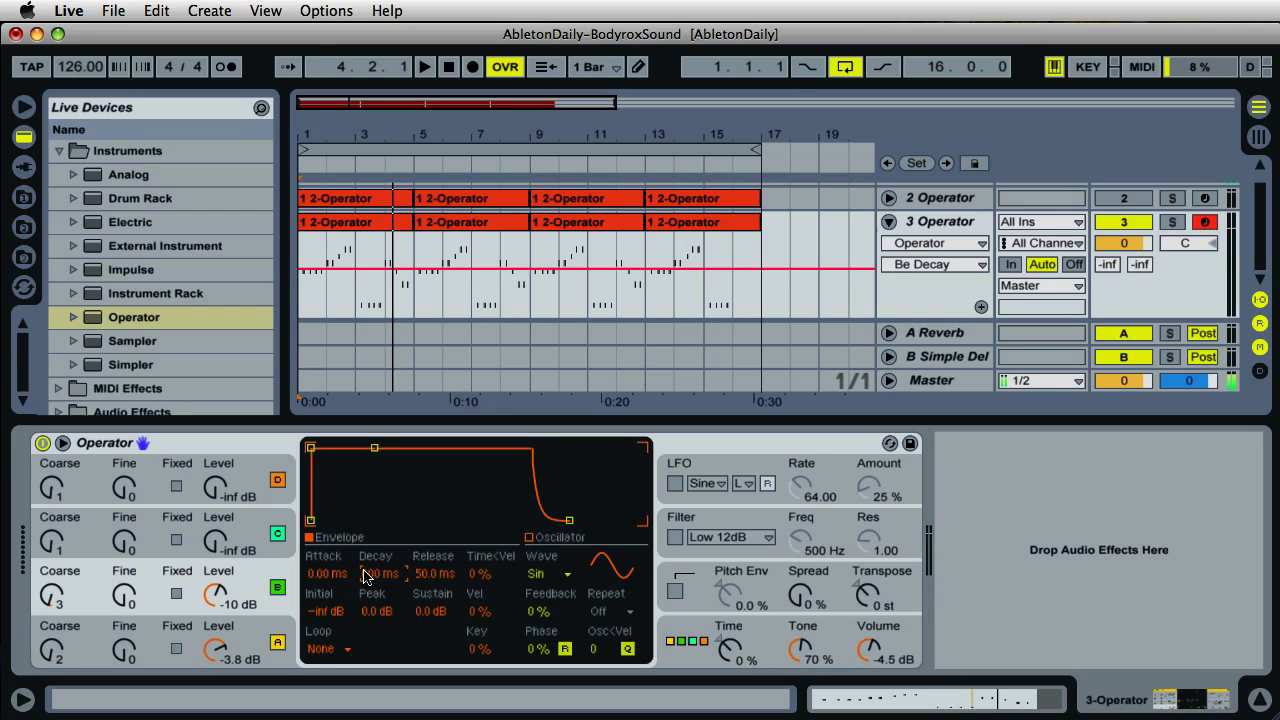
{"action": "key", "text": "BackSpace"}
{"action": "type", "text": "00"}
{"action": "key", "text": "Return"}
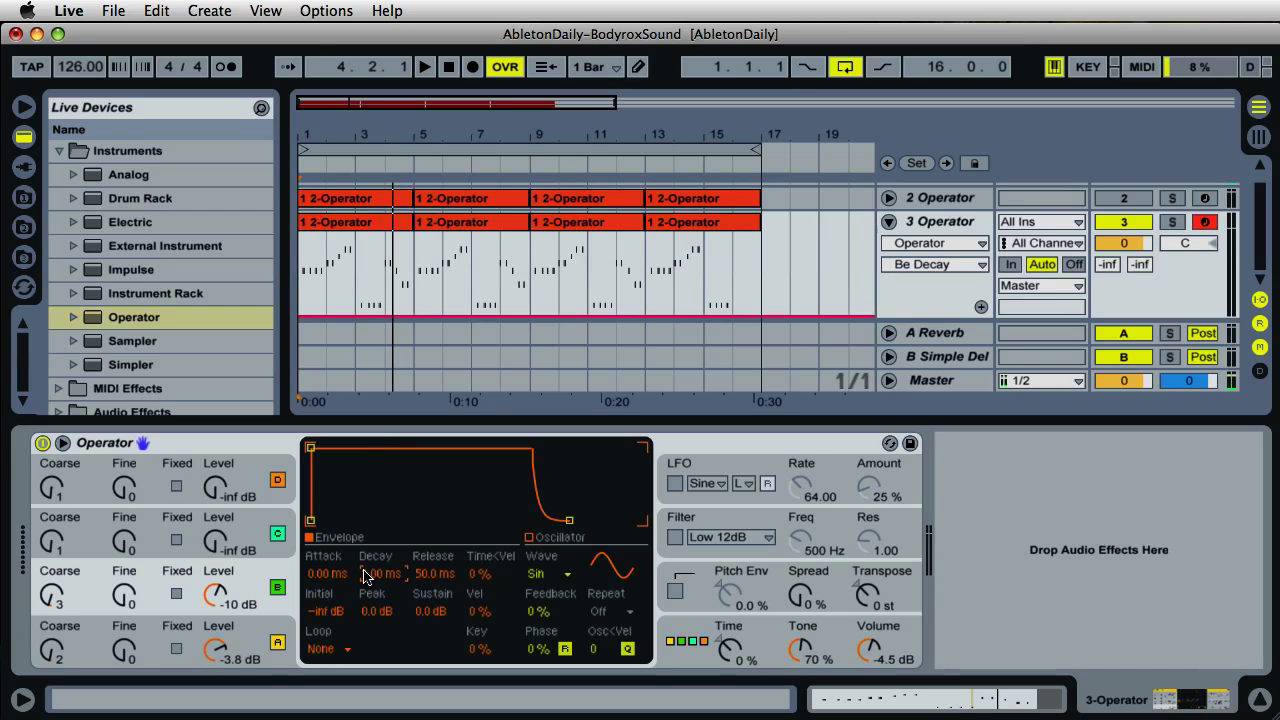
{"action": "left_click", "coordinate": [434, 574]}
{"action": "type", "text": "280"}
{"action": "key", "text": "Return"}
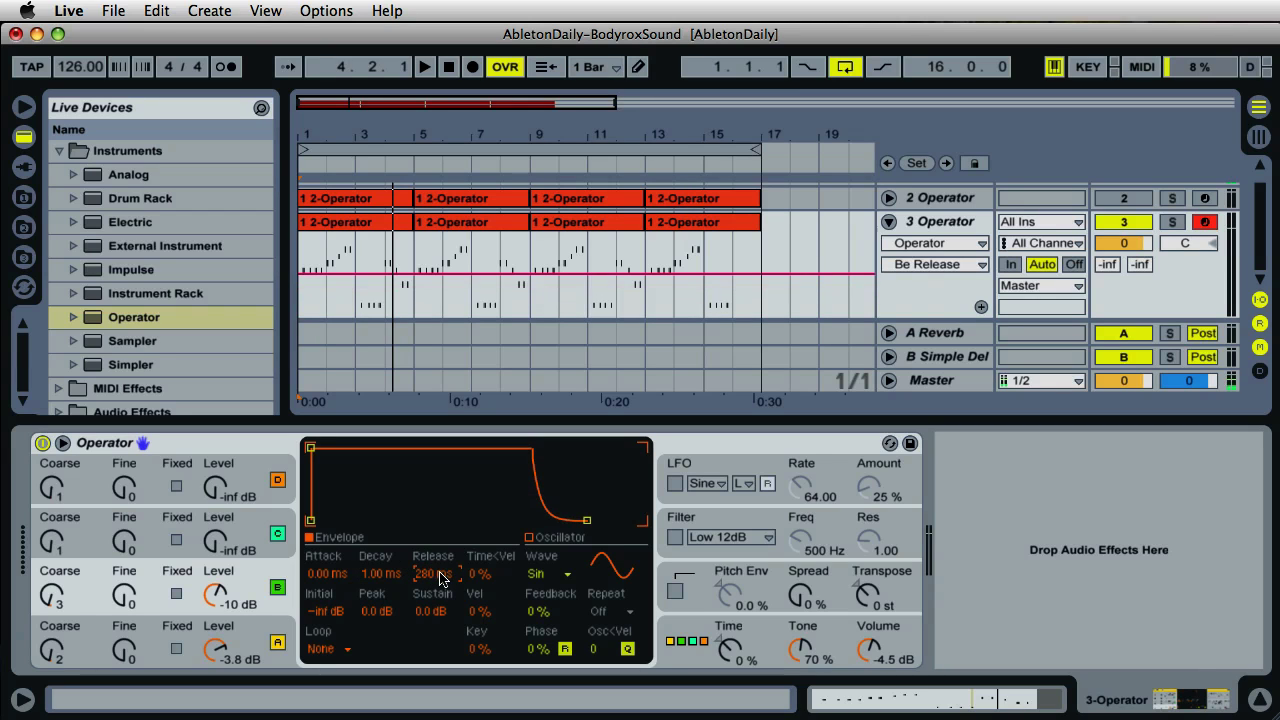
{"action": "left_click", "coordinate": [440, 577]}
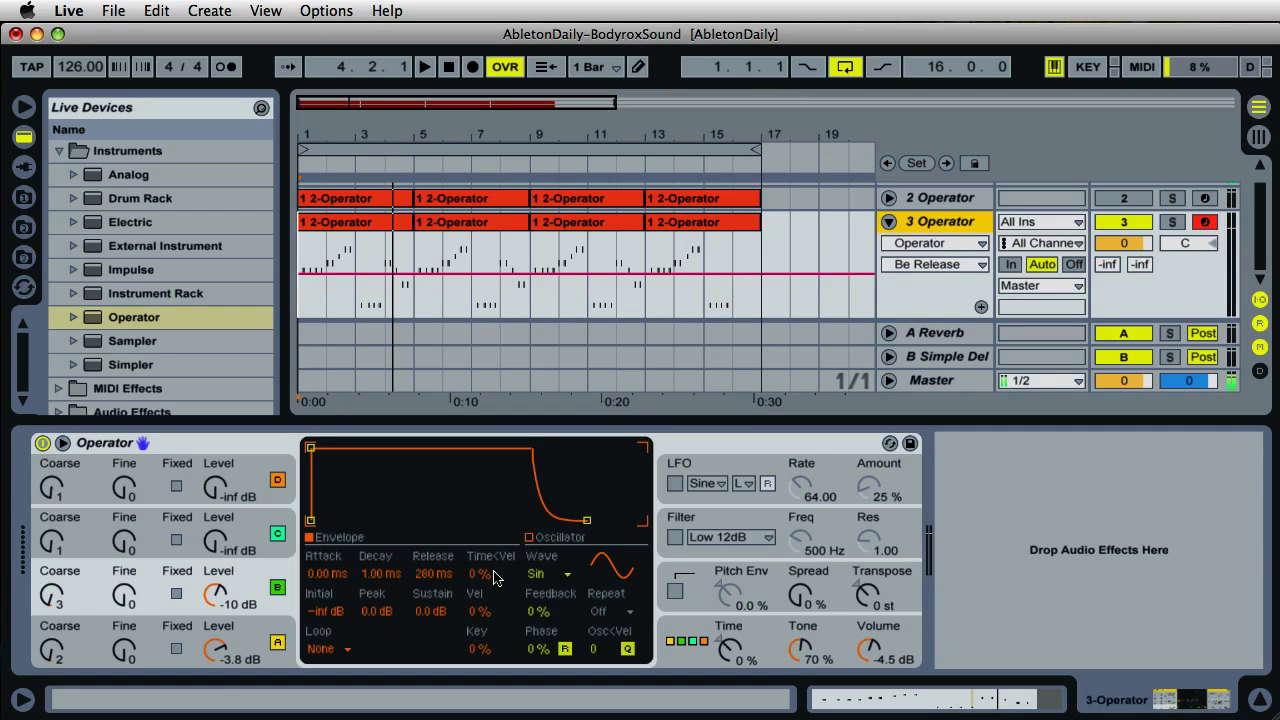
Step: Set oscillator B's waveform to the square wave Sq6
{"action": "left_click", "coordinate": [548, 574]}
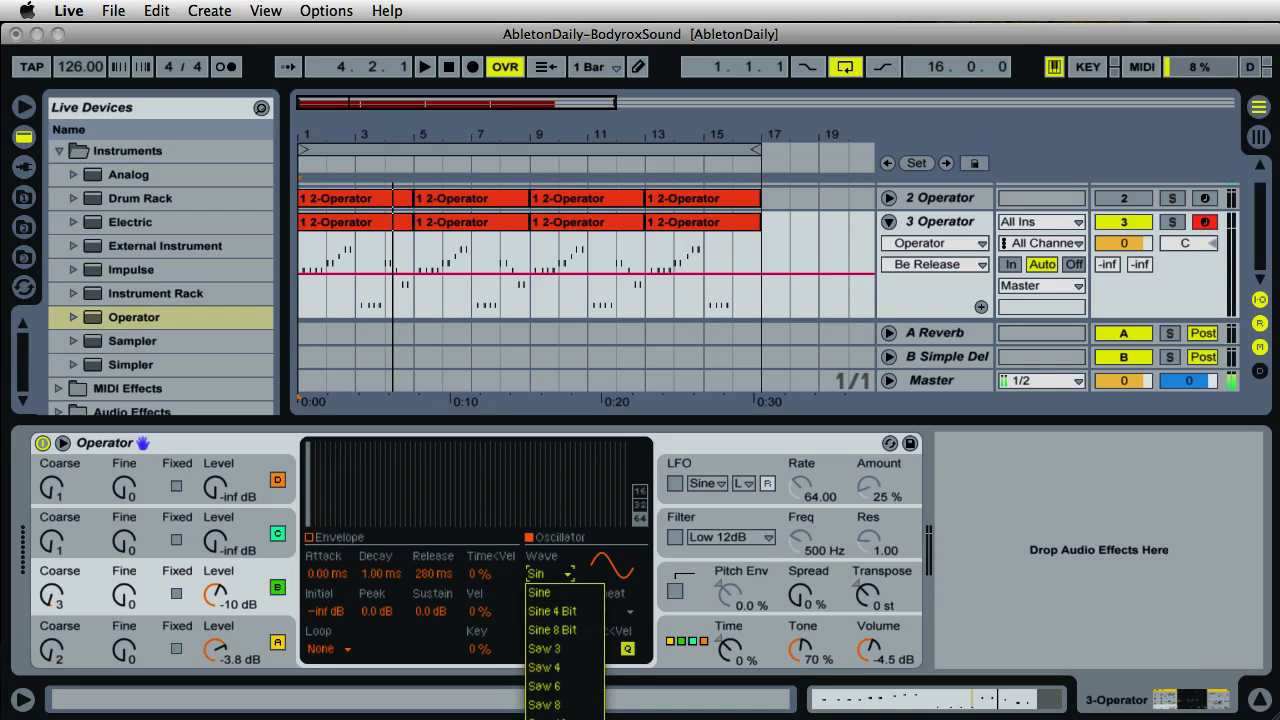
{"action": "key", "text": "Return"}
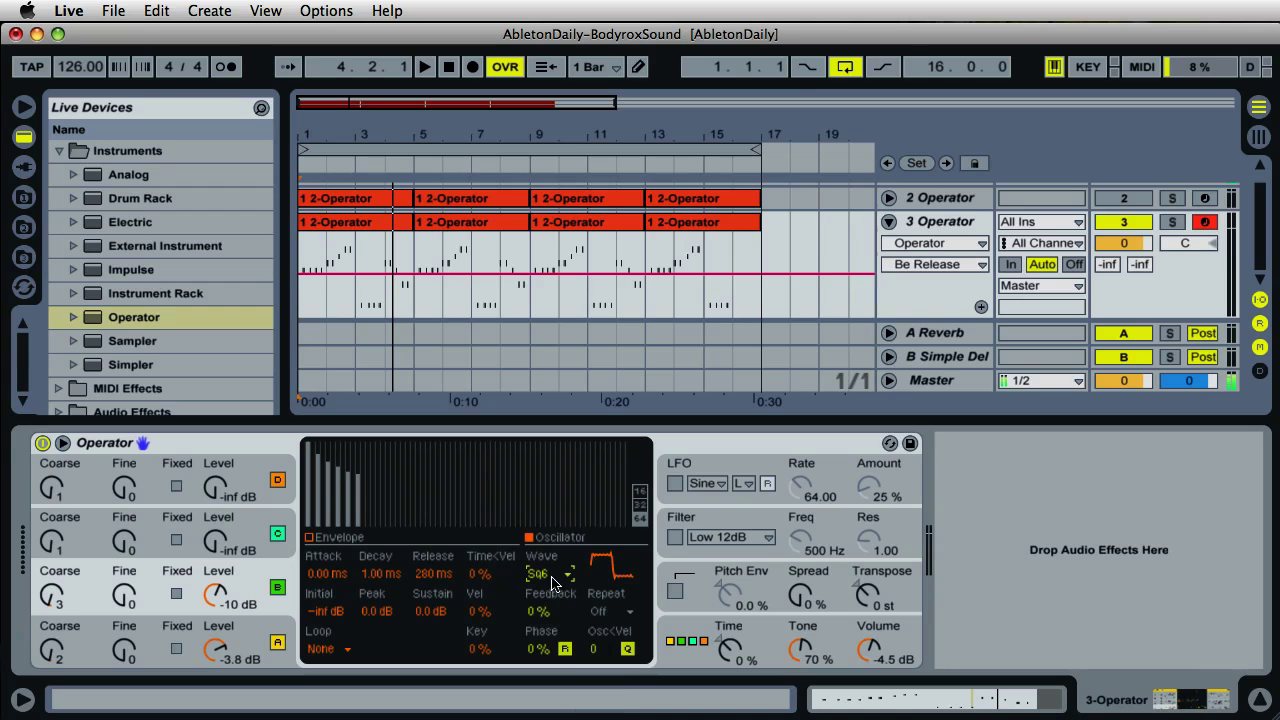
Step: Set oscillator C's coarse tuning to 10 and its level to -8.0 dB
{"action": "left_click", "coordinate": [252, 529]}
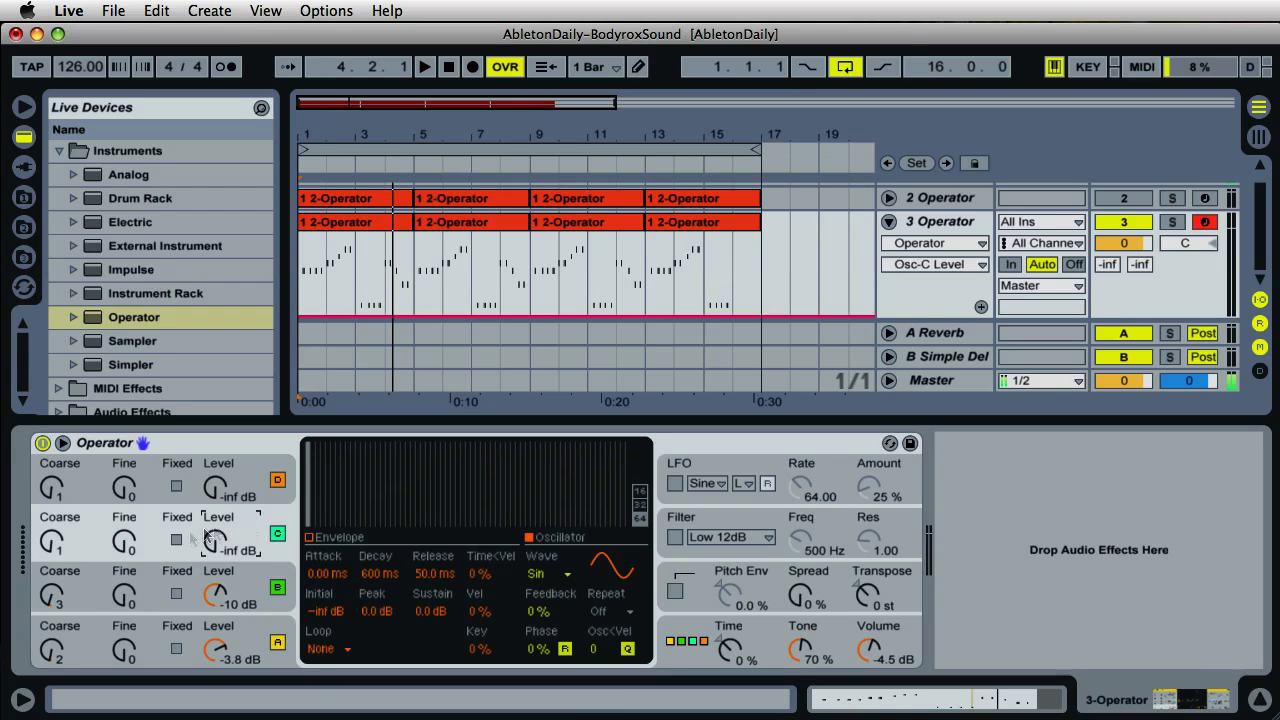
{"action": "left_click", "coordinate": [53, 548]}
{"action": "left_click", "coordinate": [55, 549]}
{"action": "type", "text": "10"}
{"action": "key", "text": "Return"}
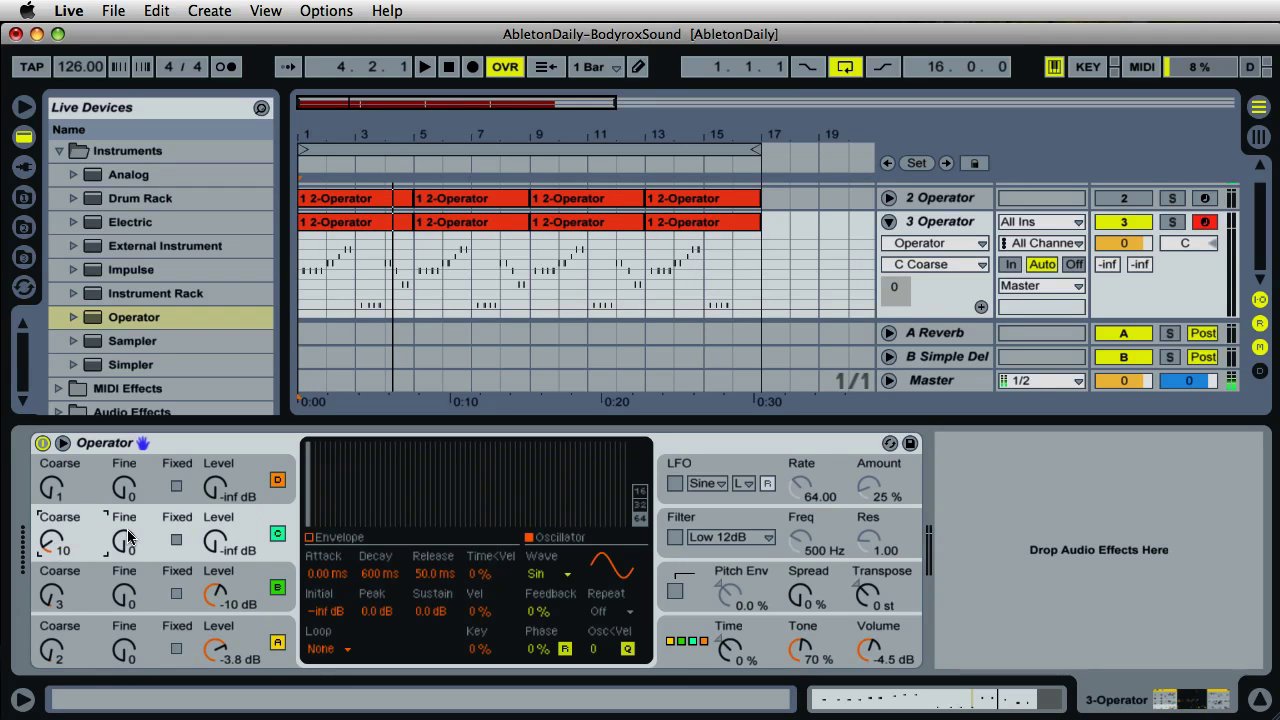
{"action": "left_click_drag", "start_coordinate": [214, 546], "coordinate": [220, 554]}
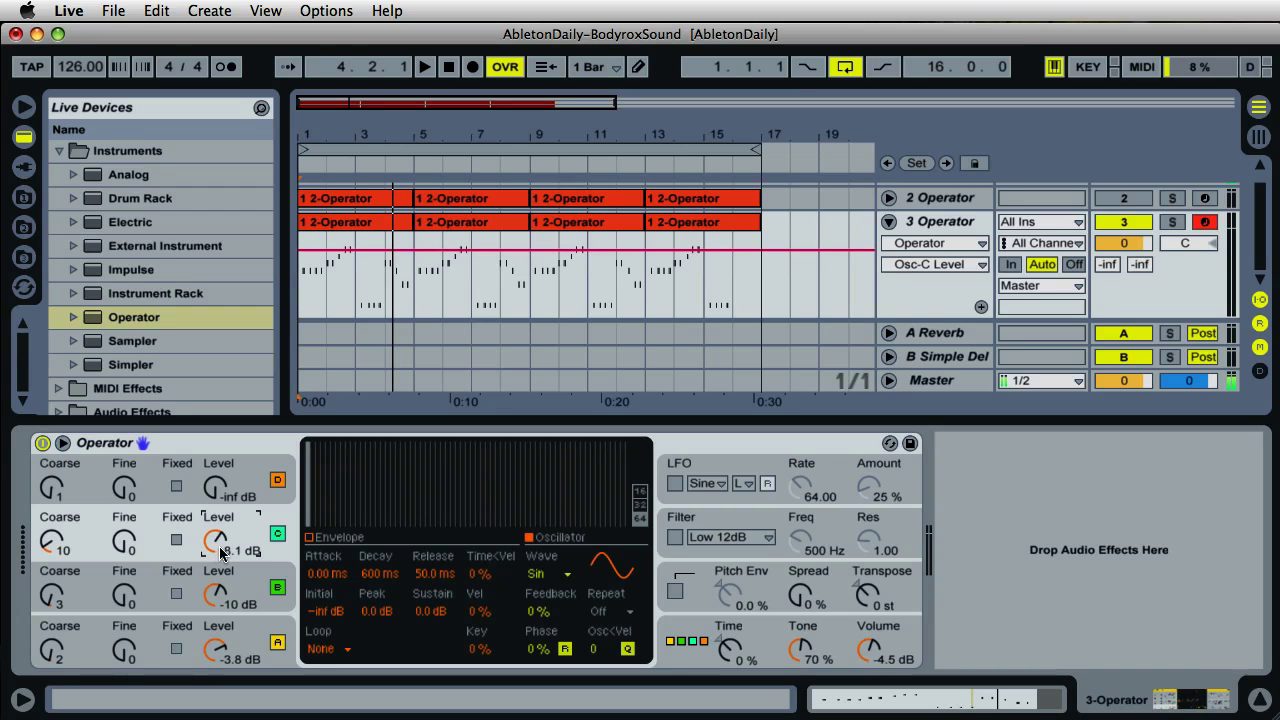
{"action": "left_click_drag", "start_coordinate": [222, 553], "coordinate": [221, 553]}
Step: Show oscillator C's envelope and set its decay to 1.00 ms and release to 450 ms
{"action": "left_click", "coordinate": [338, 540]}
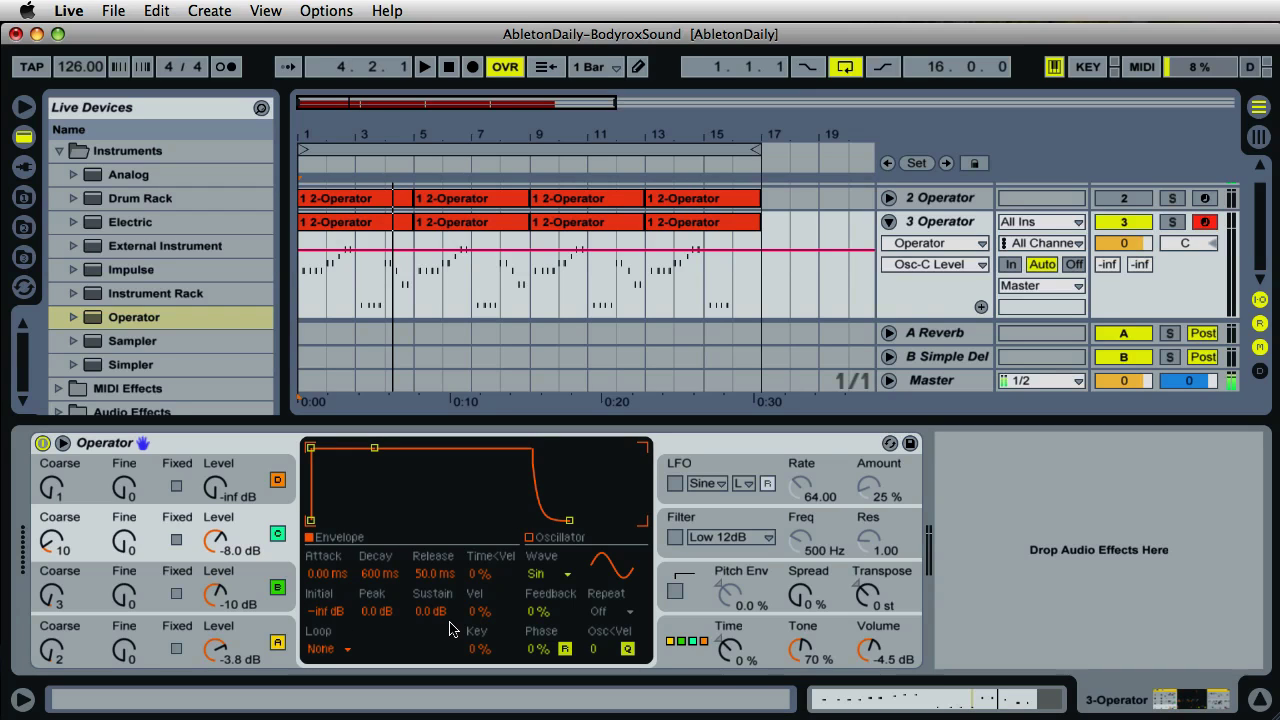
{"action": "left_click", "coordinate": [379, 573]}
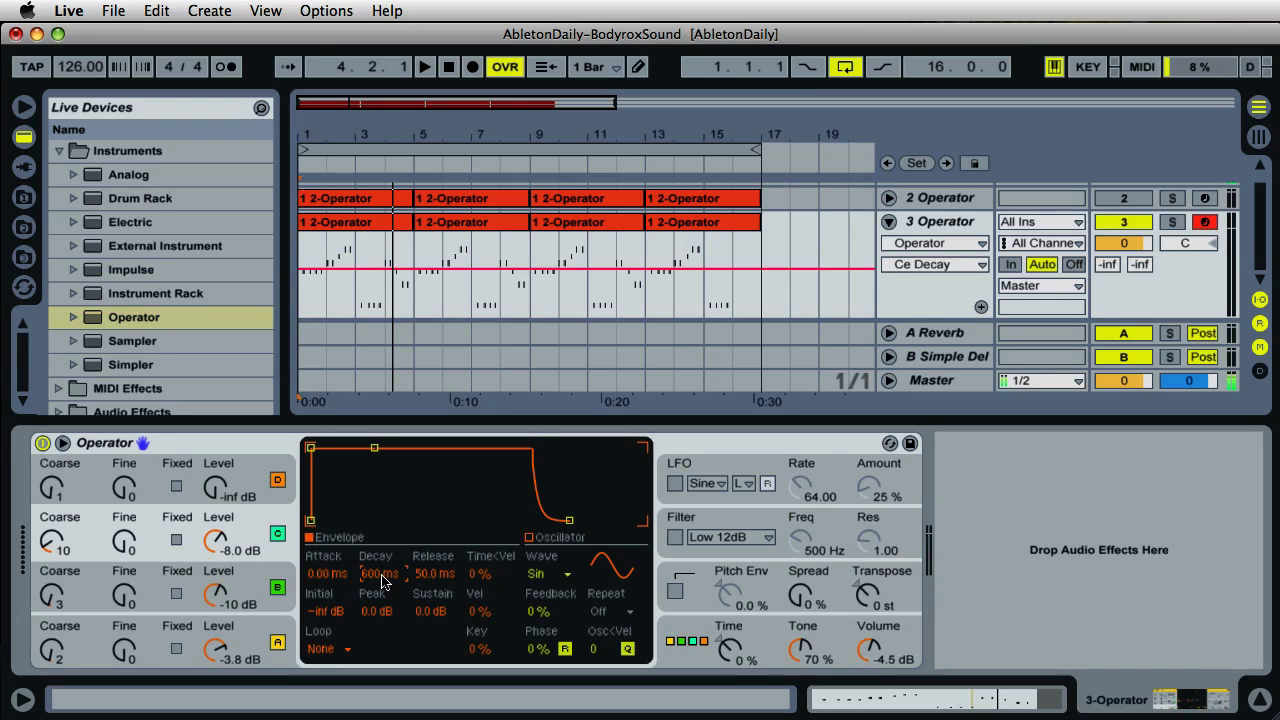
{"action": "type", "text": "1"}
{"action": "key", "text": "Return"}
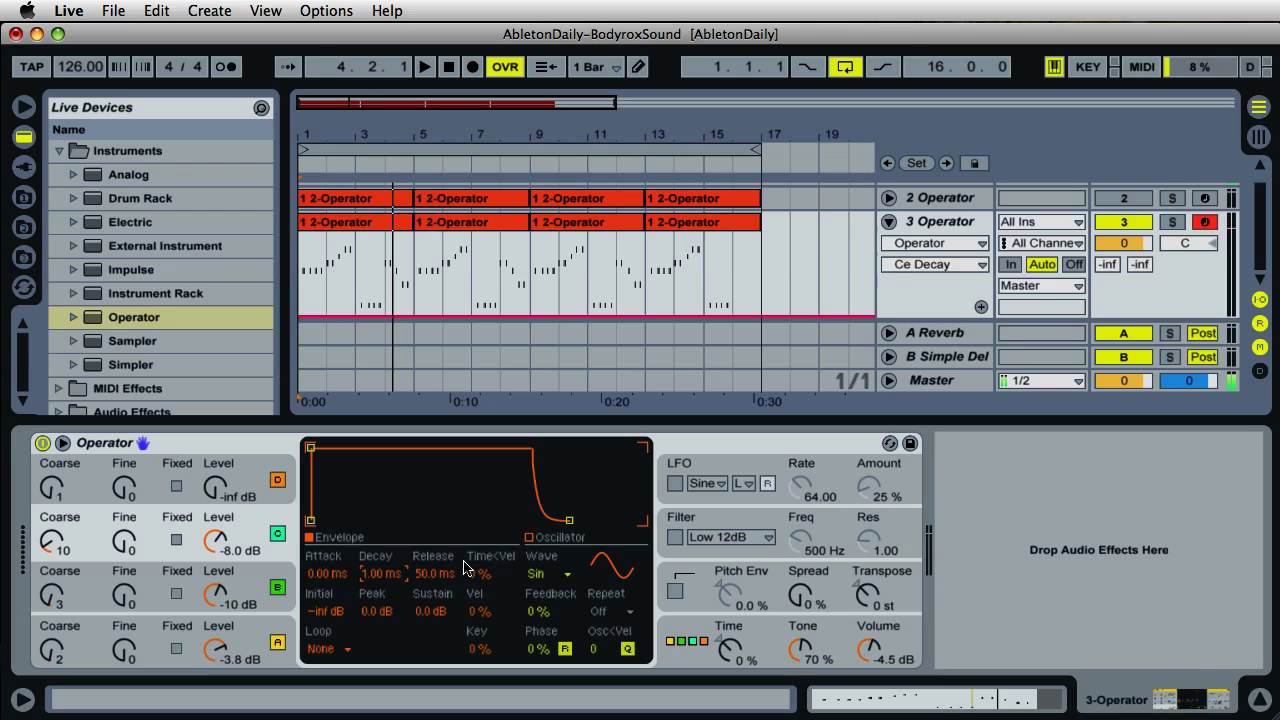
{"action": "left_click", "coordinate": [437, 576]}
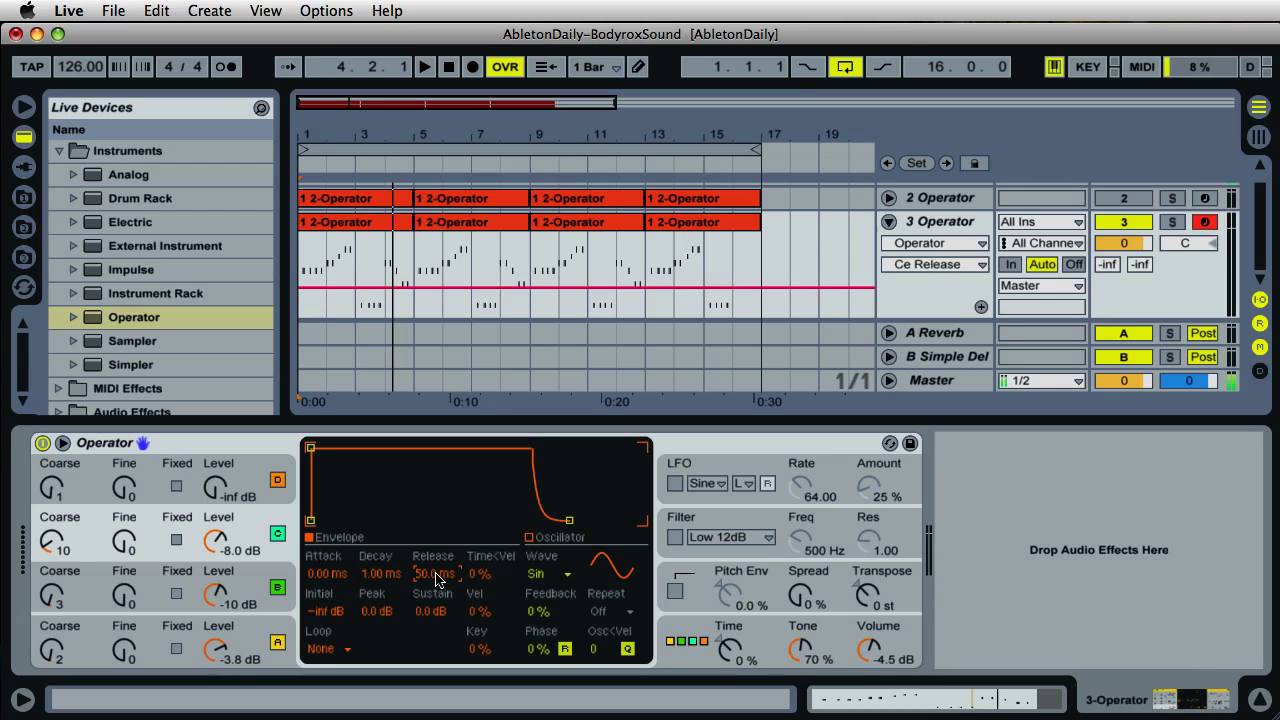
{"action": "type", "text": "450"}
{"action": "key", "text": "Return"}
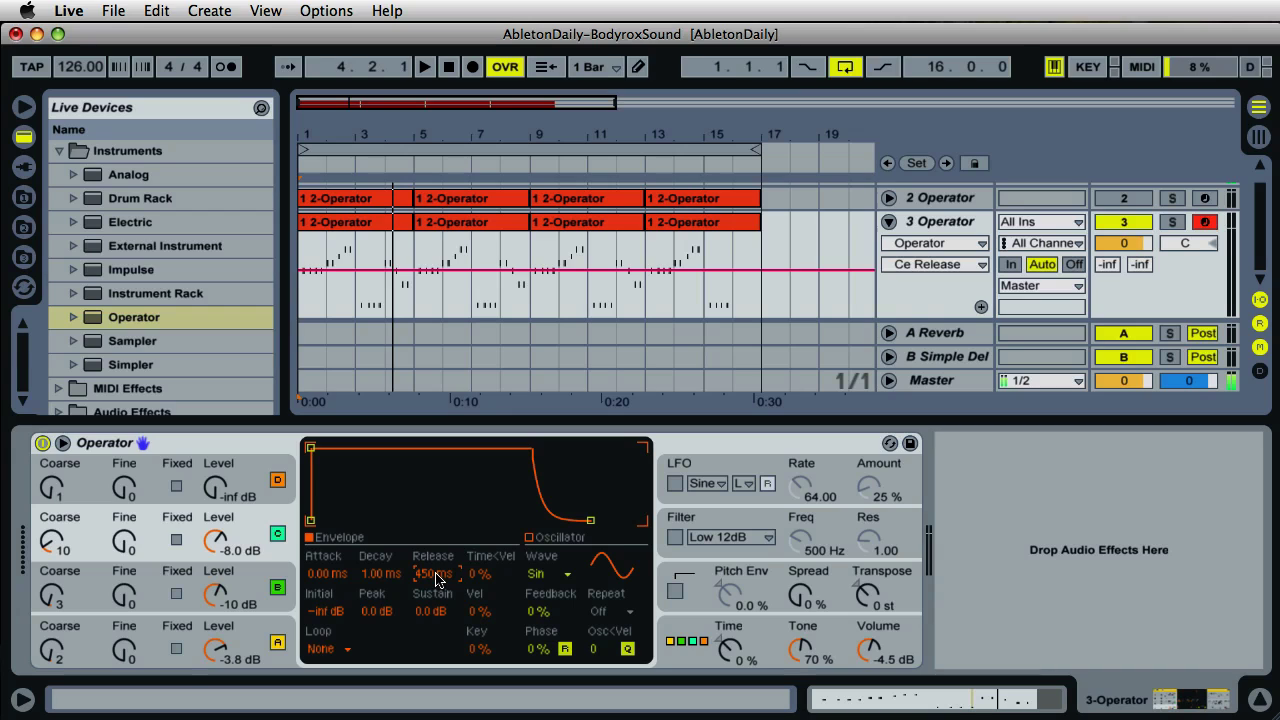
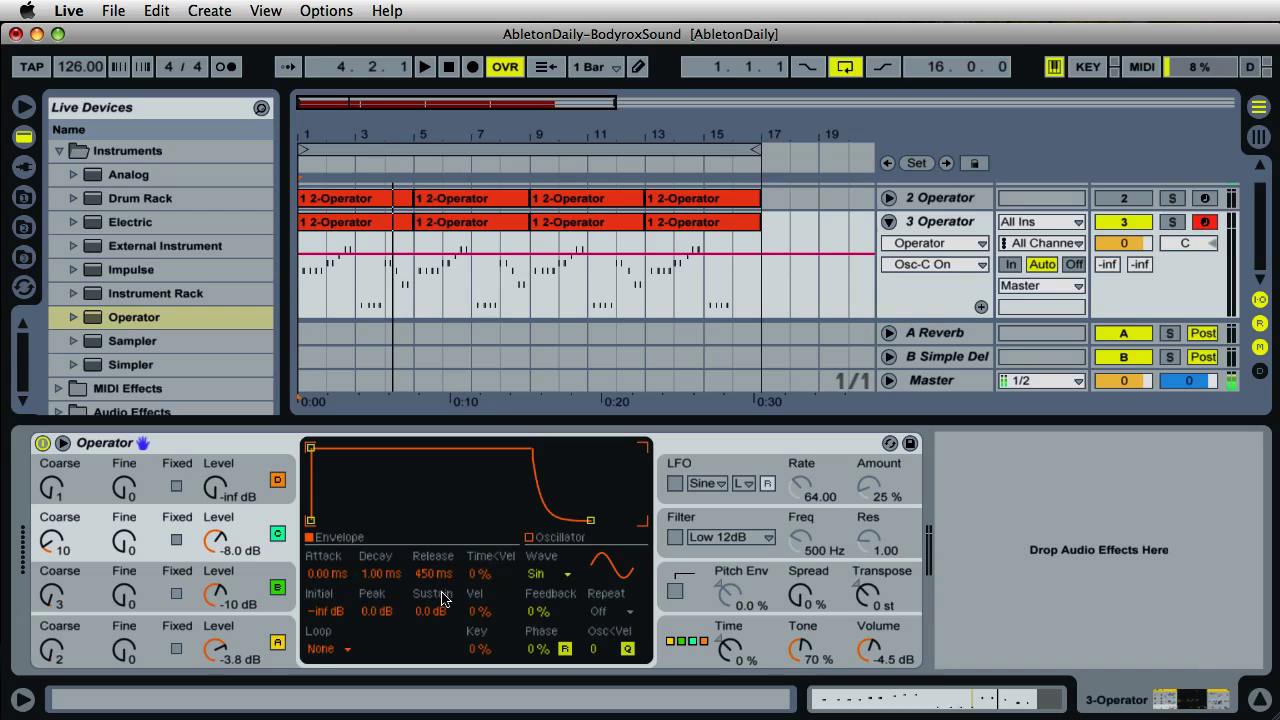
Step: Set oscillator C's waveform to the digital saw SwD
{"action": "left_click", "coordinate": [525, 578]}
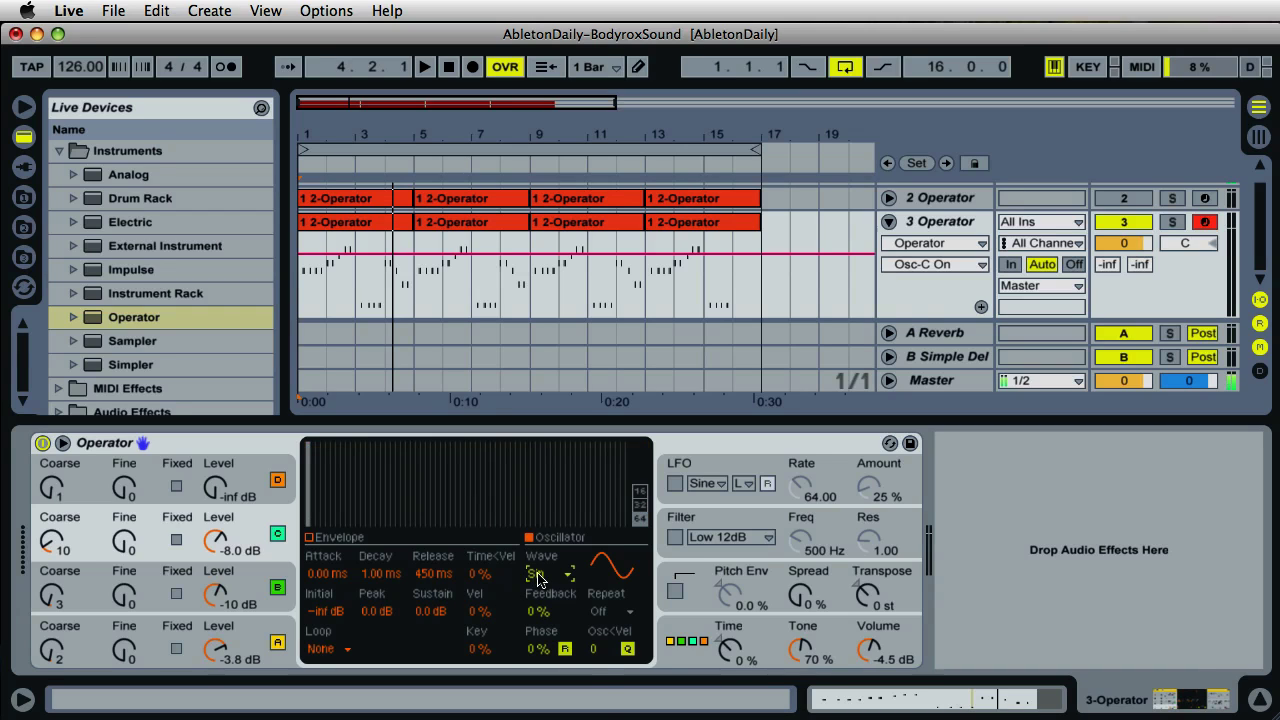
{"action": "left_click", "coordinate": [542, 577]}
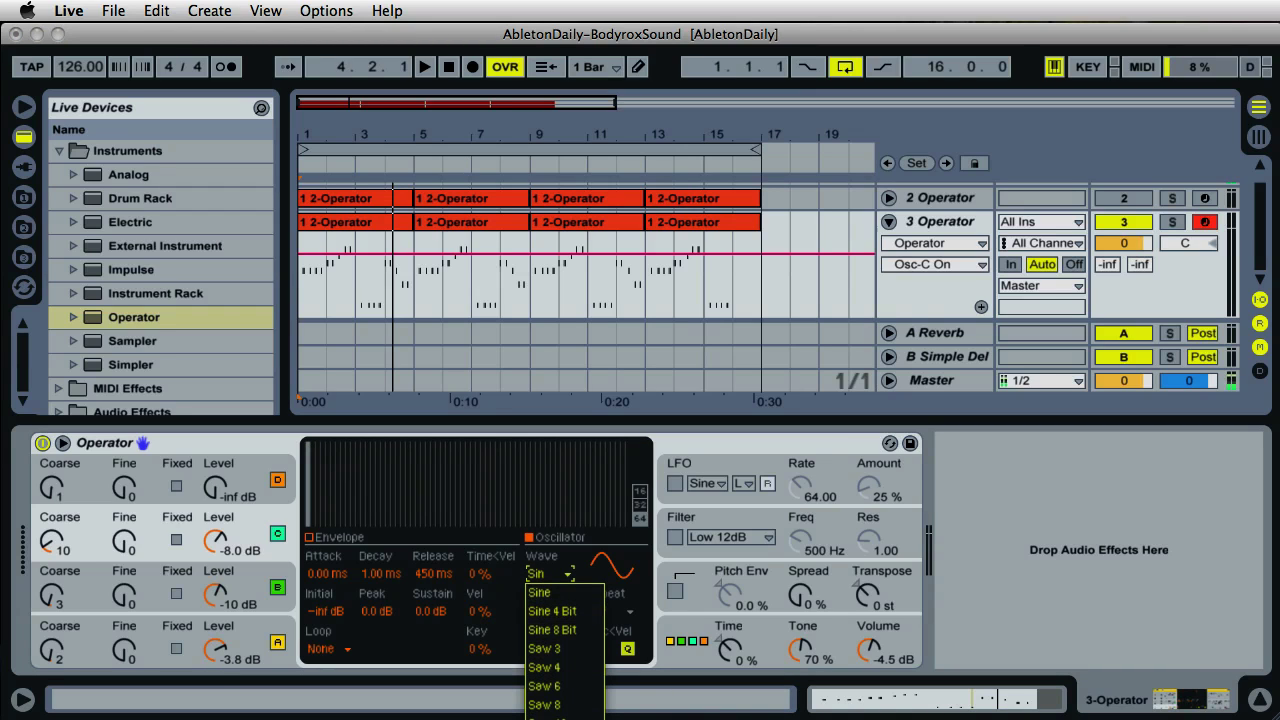
{"action": "key", "text": "Return"}
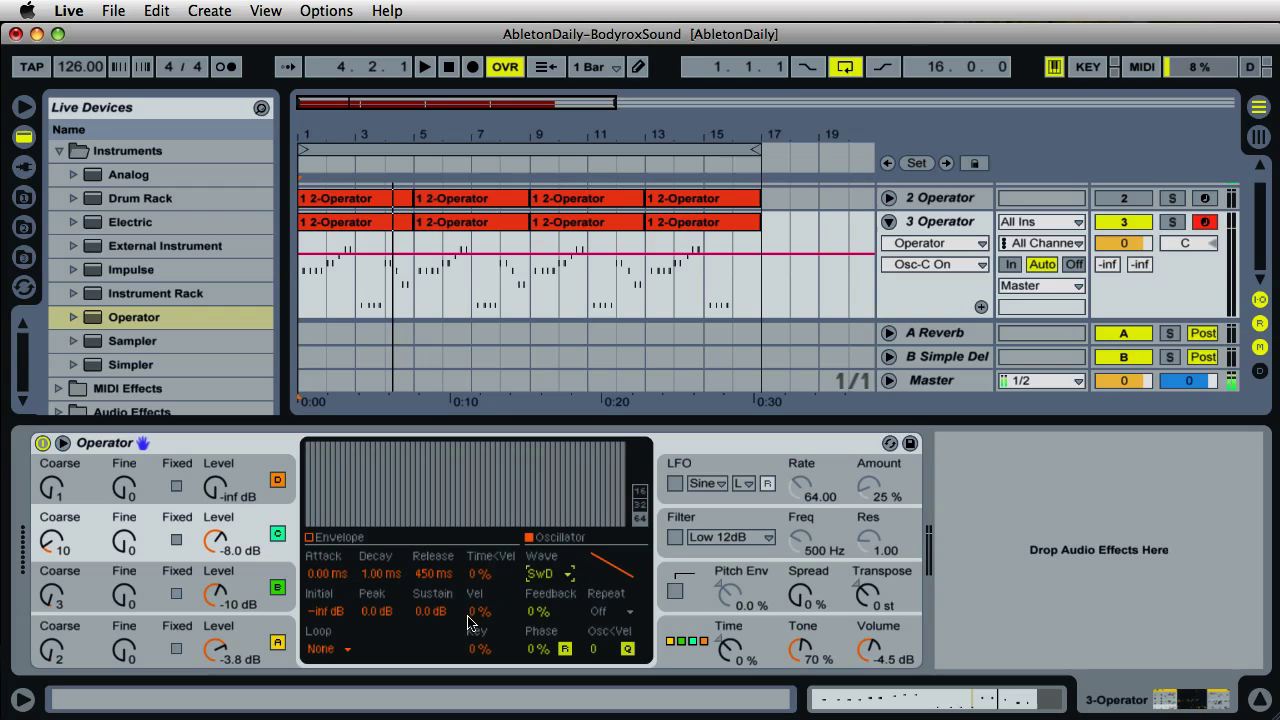
Step: Set oscillator D's coarse tuning to 5 and its level to -5.3 dB
{"action": "left_click", "coordinate": [259, 473]}
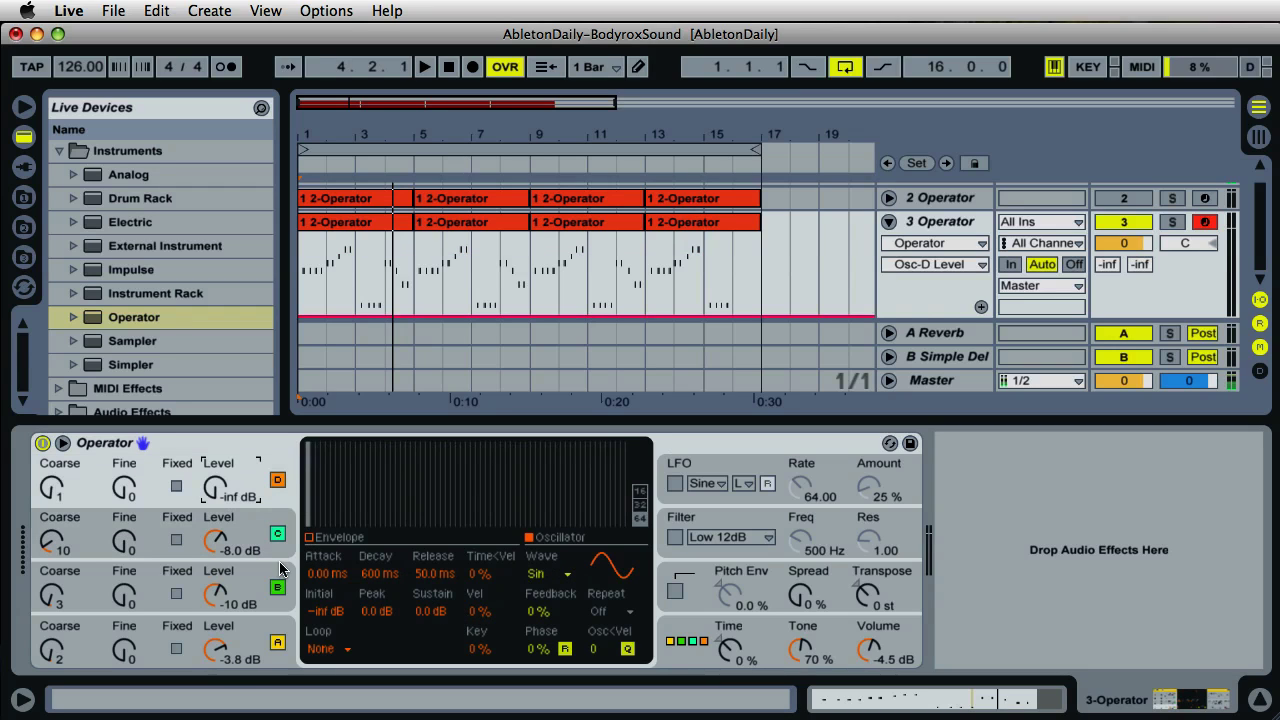
{"action": "left_click", "coordinate": [53, 488]}
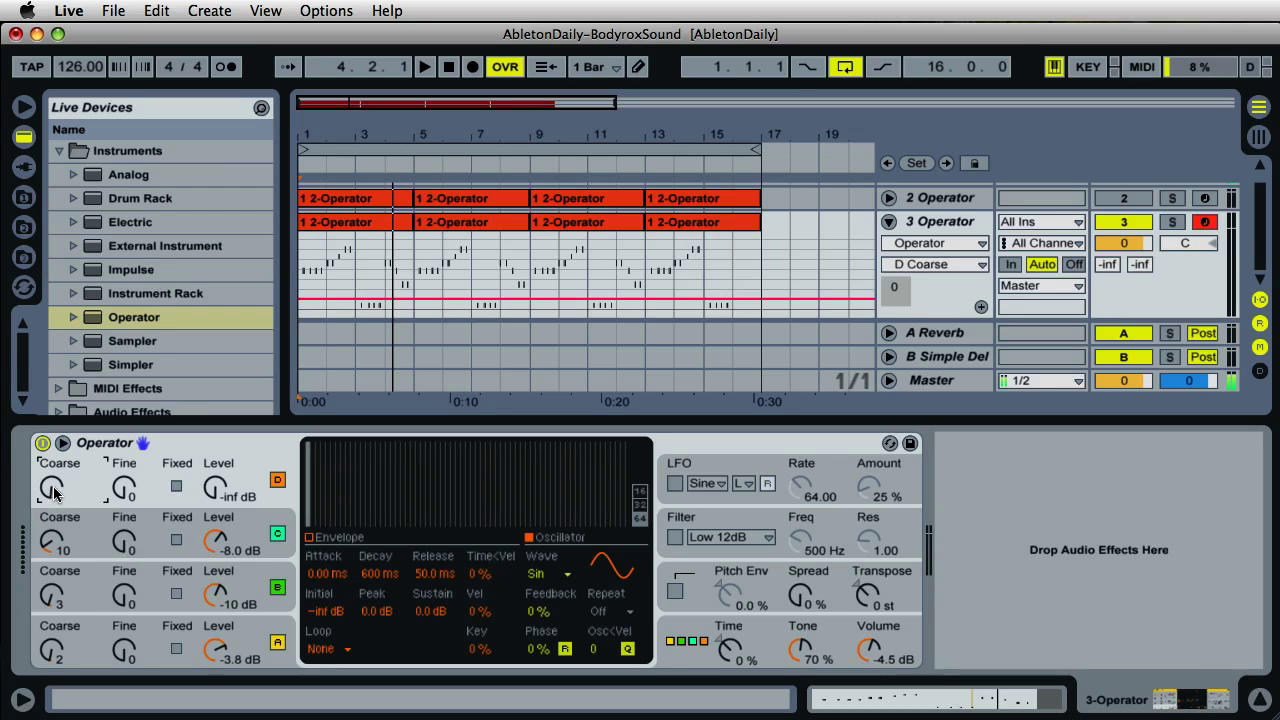
{"action": "left_click_drag", "start_coordinate": [53, 488], "coordinate": [53, 486]}
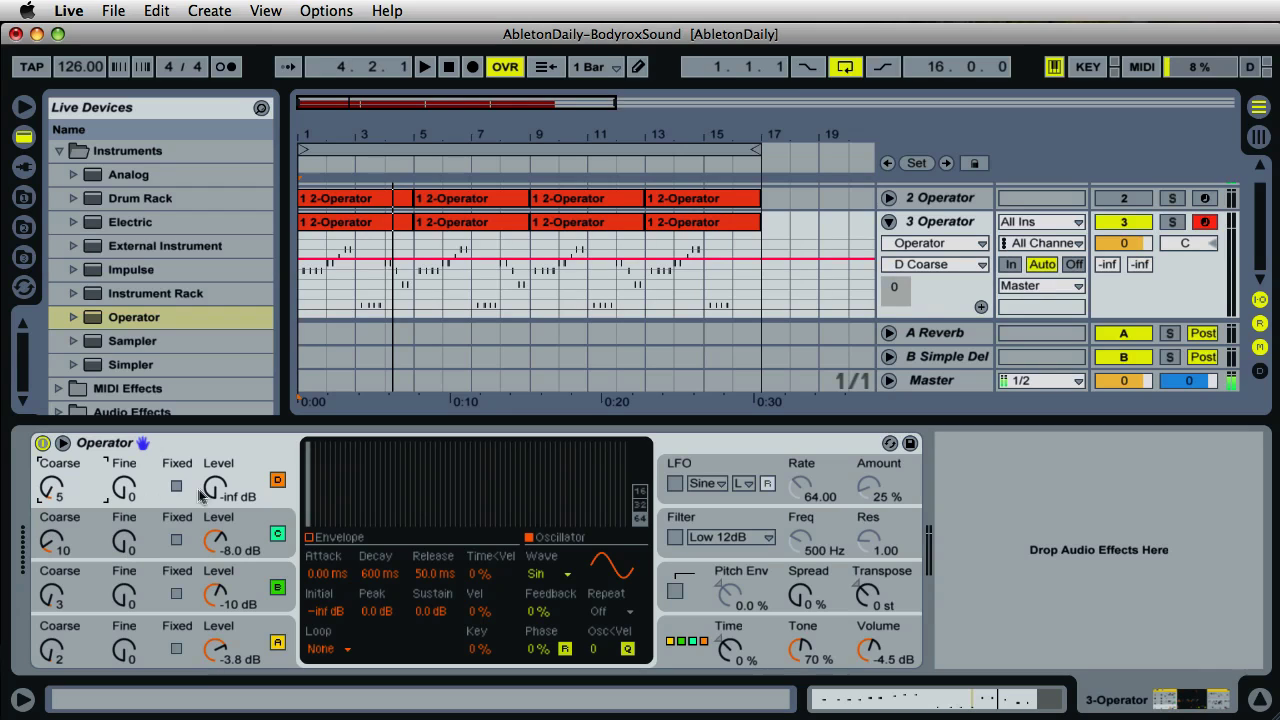
{"action": "left_click_drag", "start_coordinate": [222, 490], "coordinate": [232, 505]}
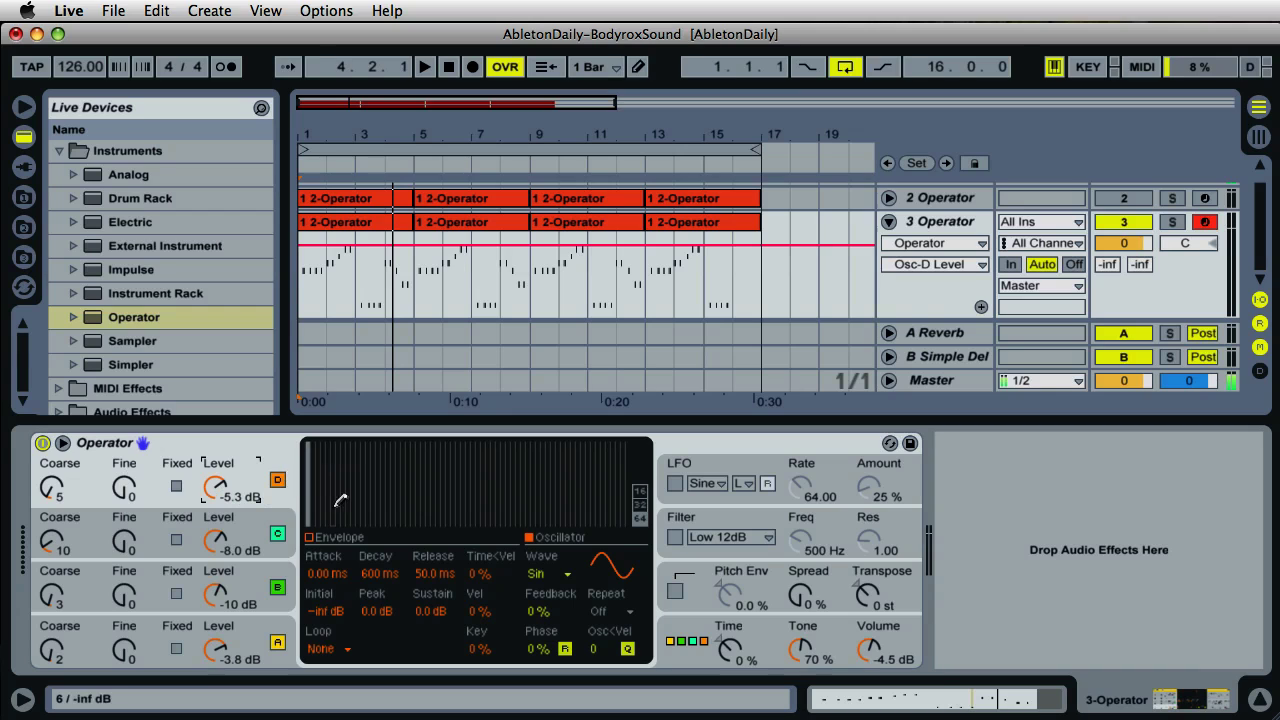
Step: Show oscillator D's envelope and set its decay to 52.0 ms and release to 550 ms
{"action": "left_click", "coordinate": [340, 538]}
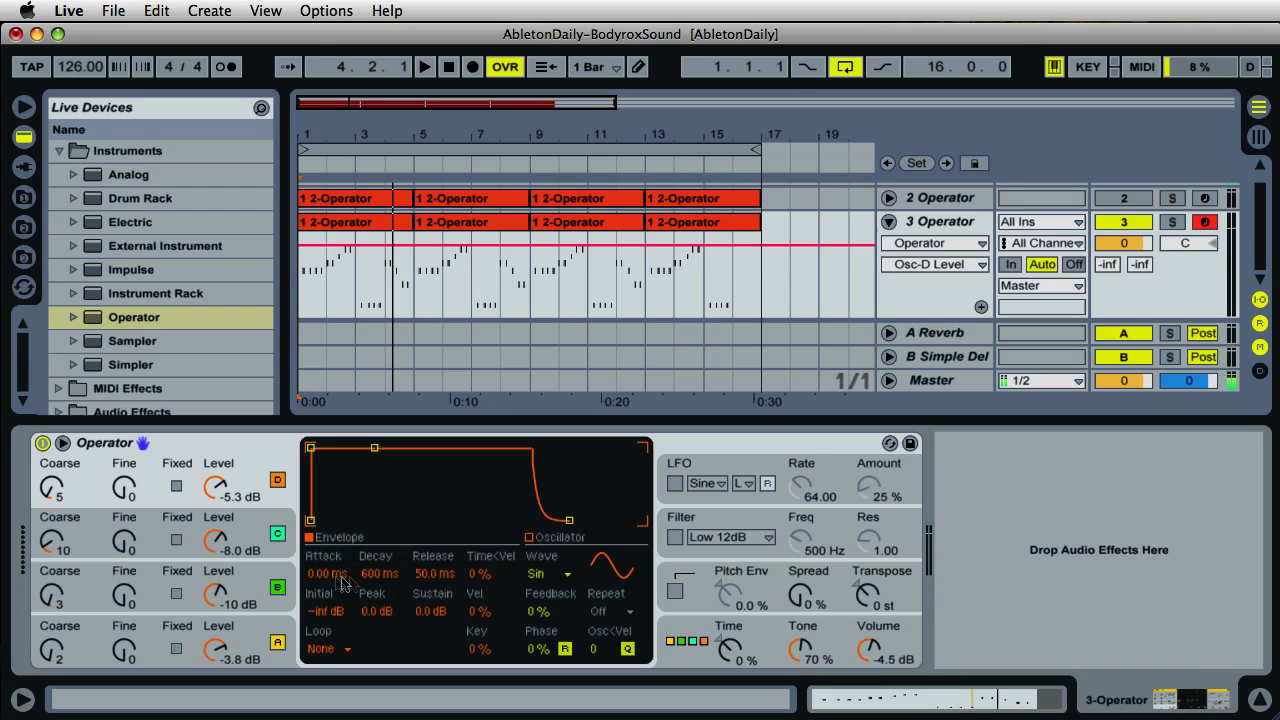
{"action": "left_click", "coordinate": [373, 578]}
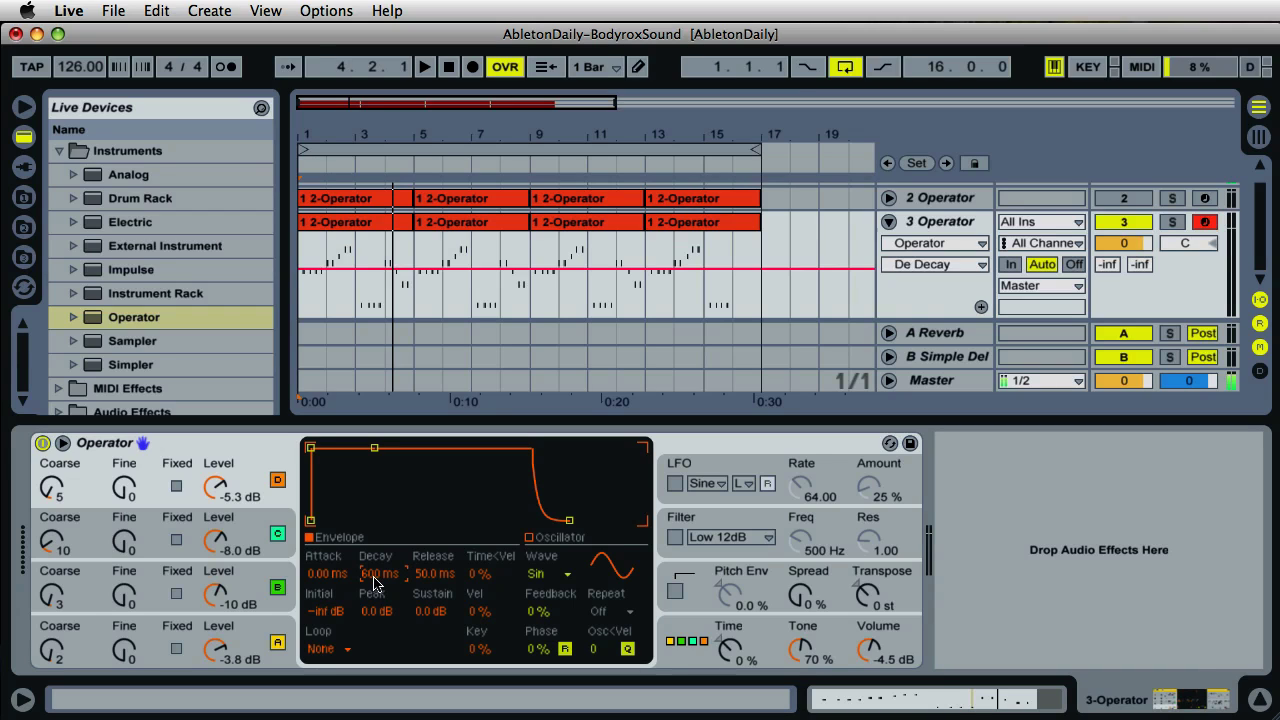
{"action": "type", "text": "52"}
{"action": "key", "text": "Return"}
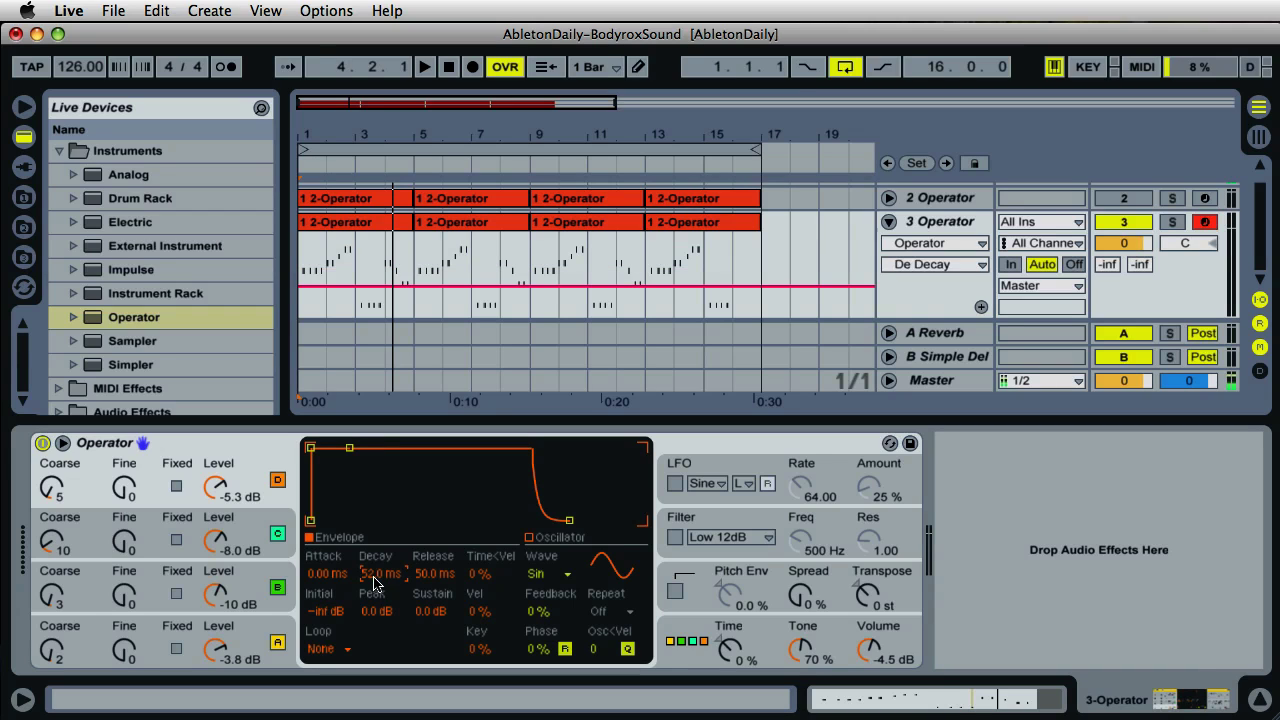
{"action": "left_click", "coordinate": [425, 576]}
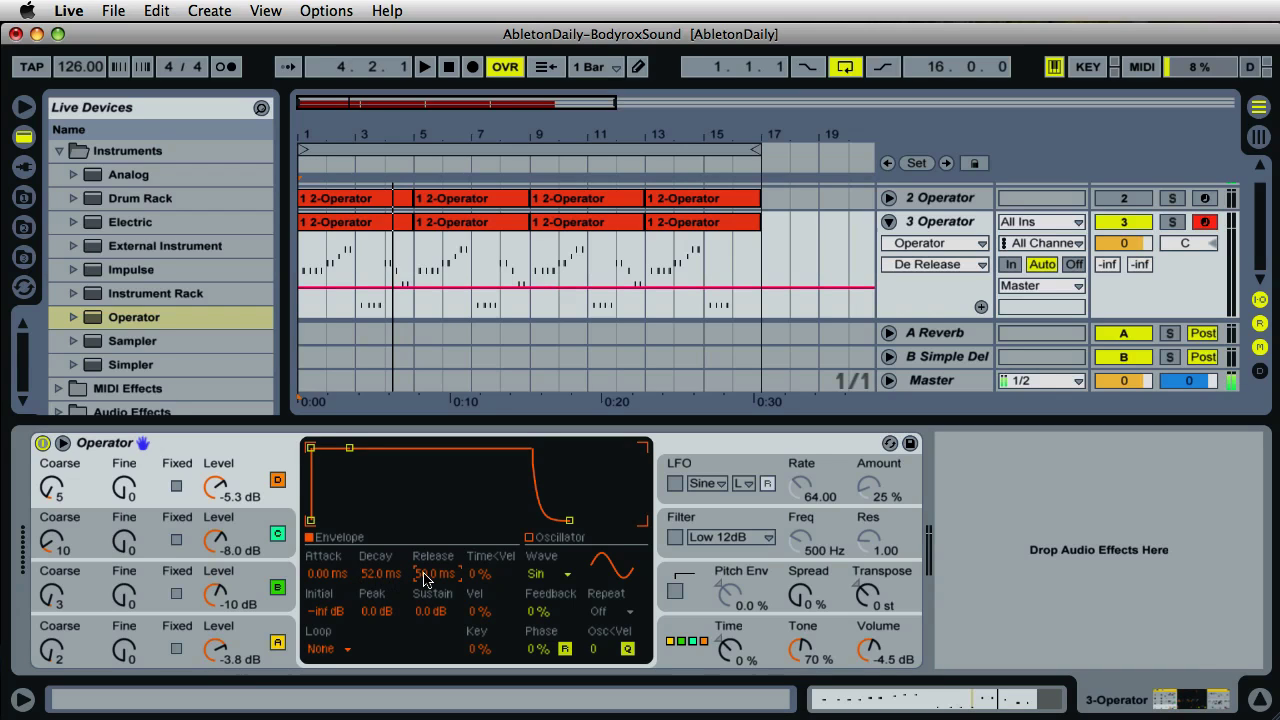
{"action": "type", "text": "500"}
{"action": "key", "text": "Return"}
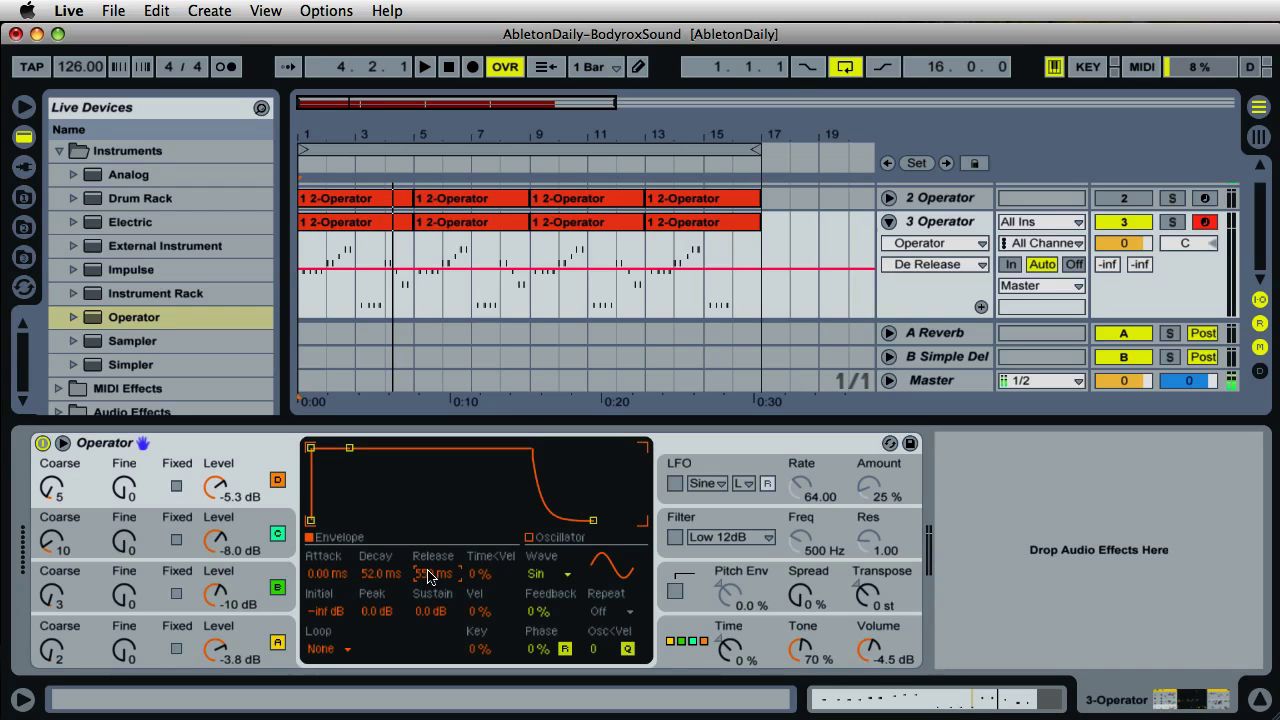
Step: Set oscillator D's waveform to the digital saw SwD
{"action": "left_click", "coordinate": [538, 575]}
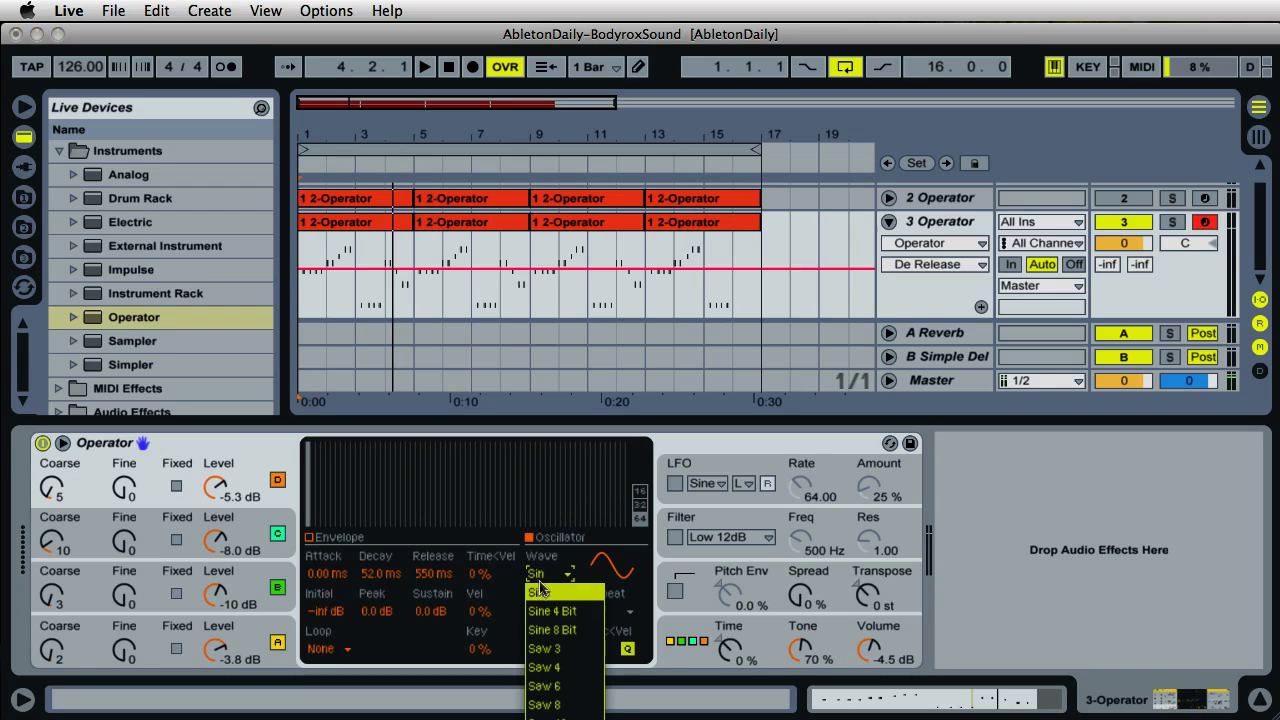
{"action": "left_click", "coordinate": [577, 645]}
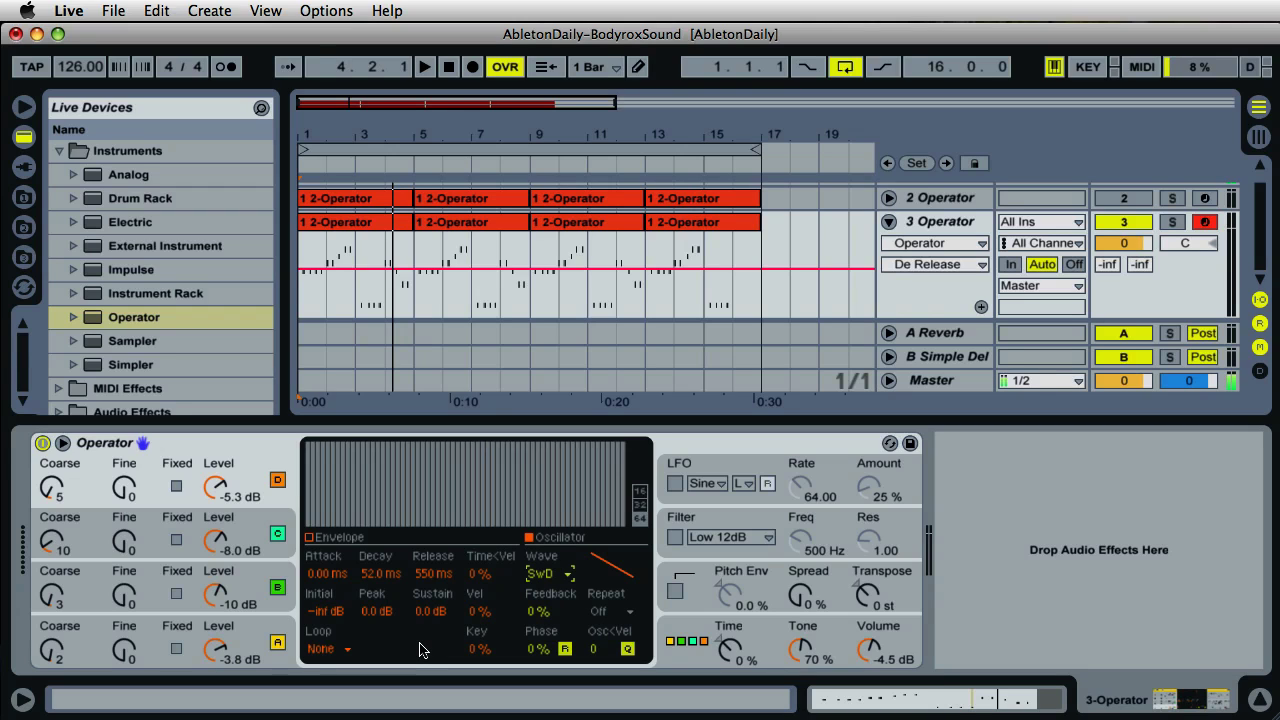
Step: Turn on Operator's filter and lower its frequency to about 58.2 Hz
{"action": "left_click", "coordinate": [731, 522]}
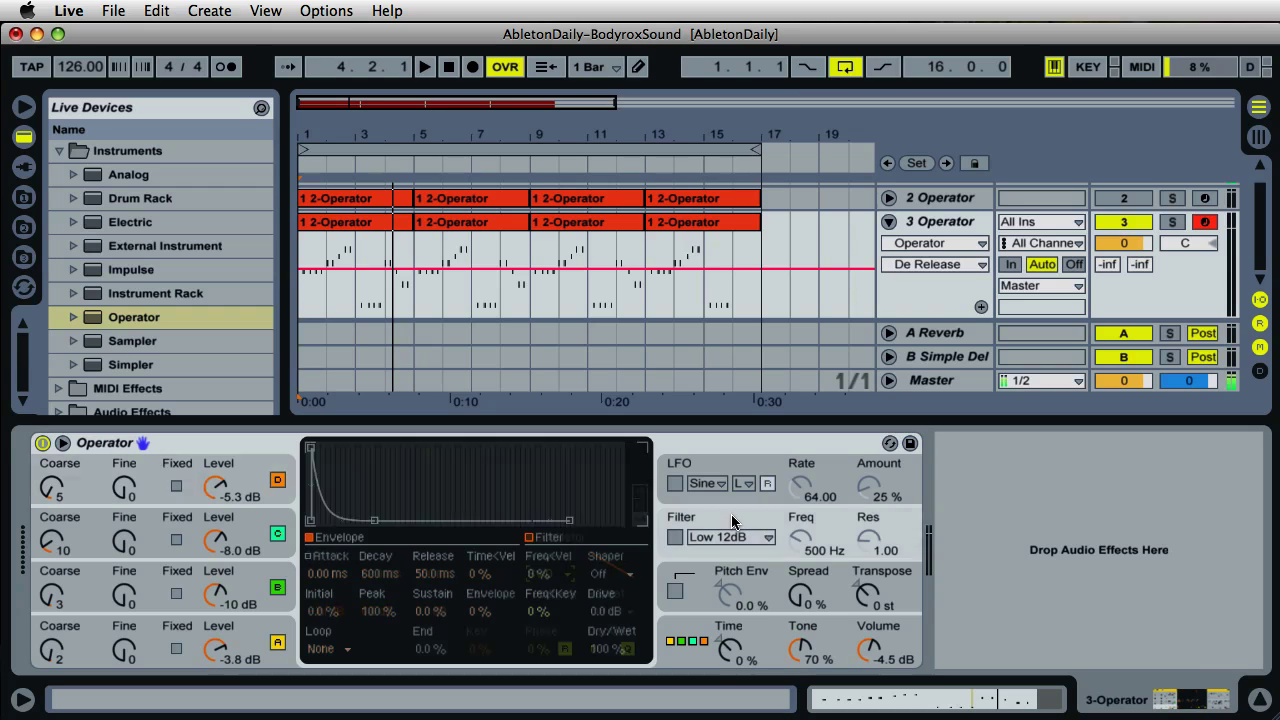
{"action": "left_click", "coordinate": [675, 538]}
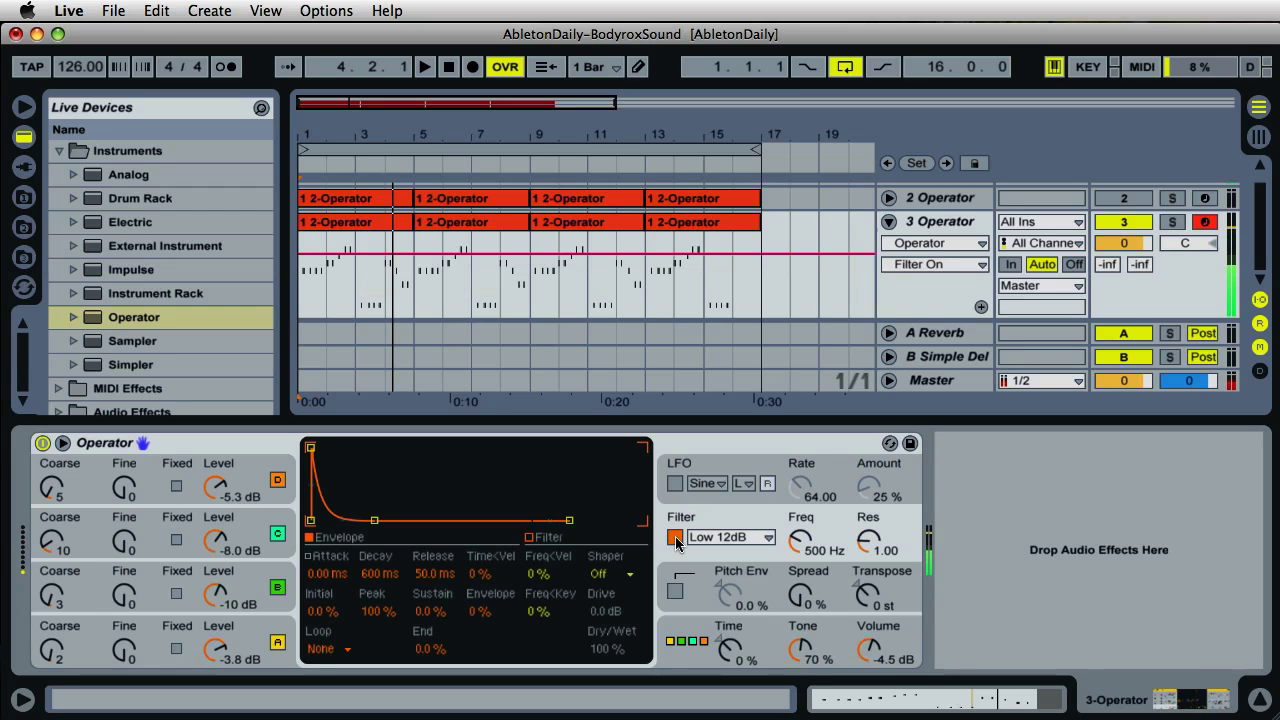
{"action": "left_click_drag", "start_coordinate": [803, 547], "coordinate": [803, 500]}
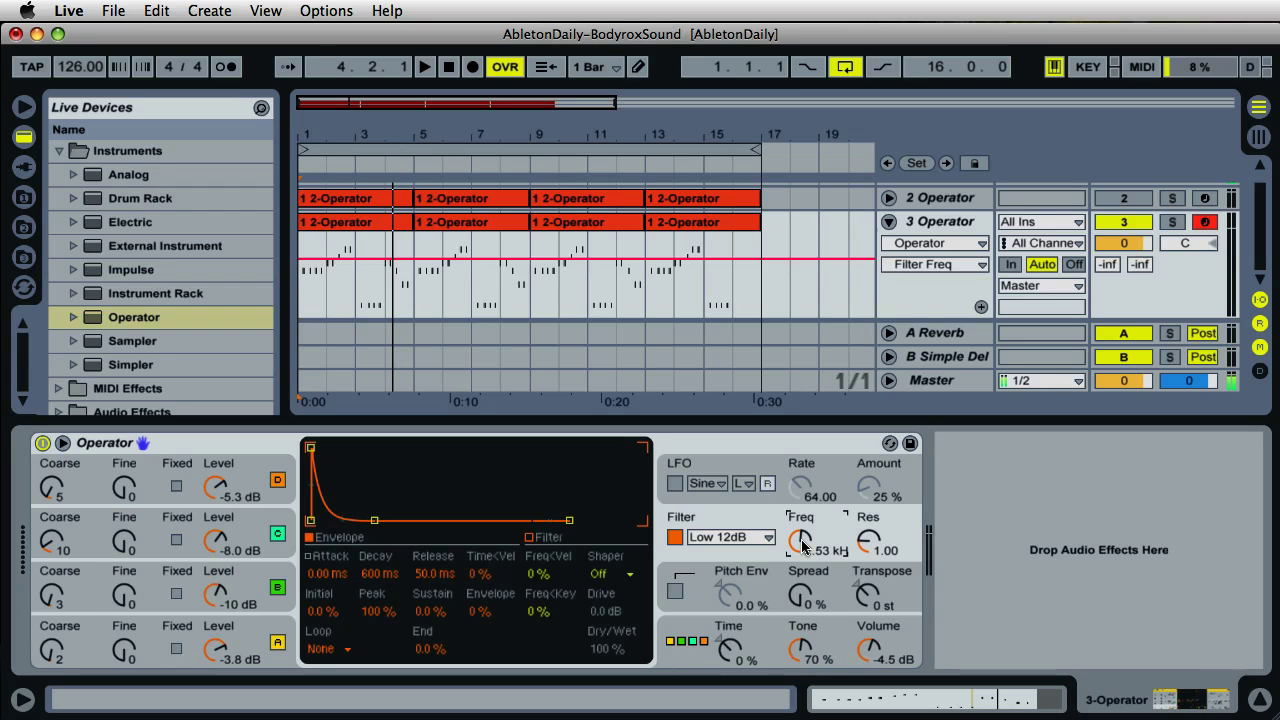
{"action": "left_click_drag", "start_coordinate": [803, 545], "coordinate": [795, 541]}
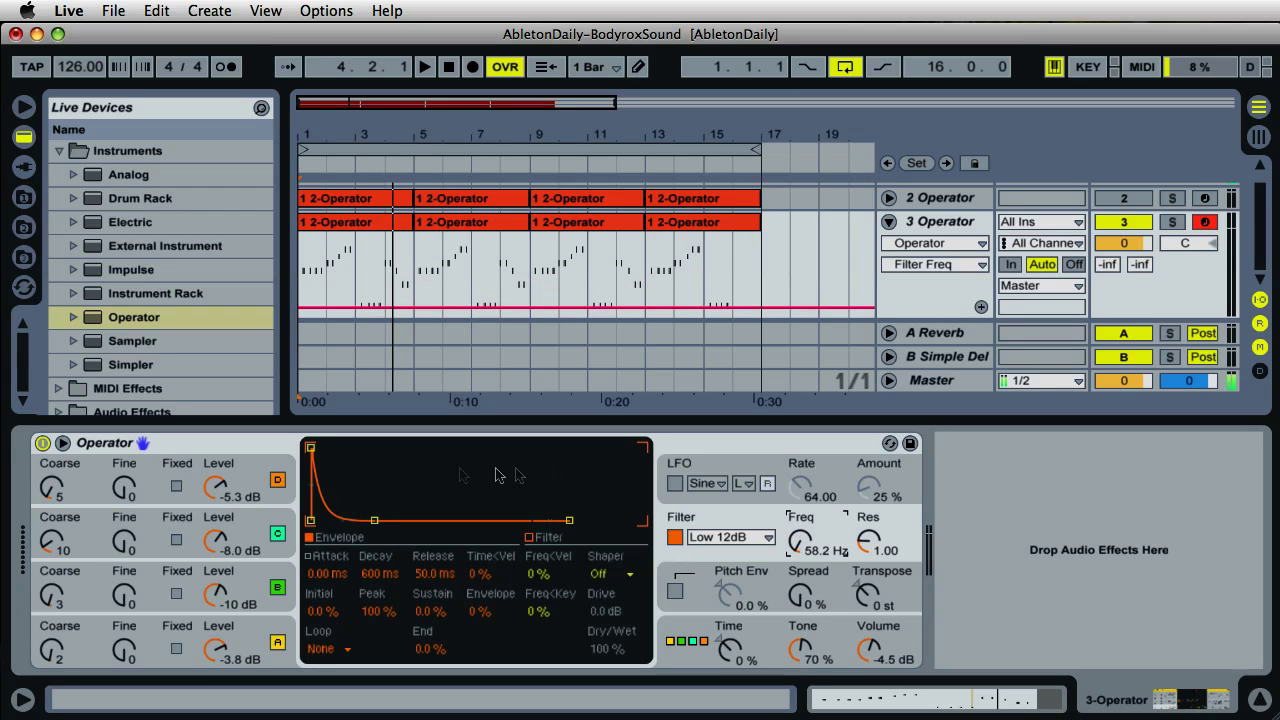
Step: Set the filter's resonance to 0.45 and its frequency to 47.5 Hz, keeping the Low 12dB type
{"action": "left_click", "coordinate": [865, 540]}
{"action": "left_click_drag", "start_coordinate": [865, 538], "coordinate": [875, 550]}
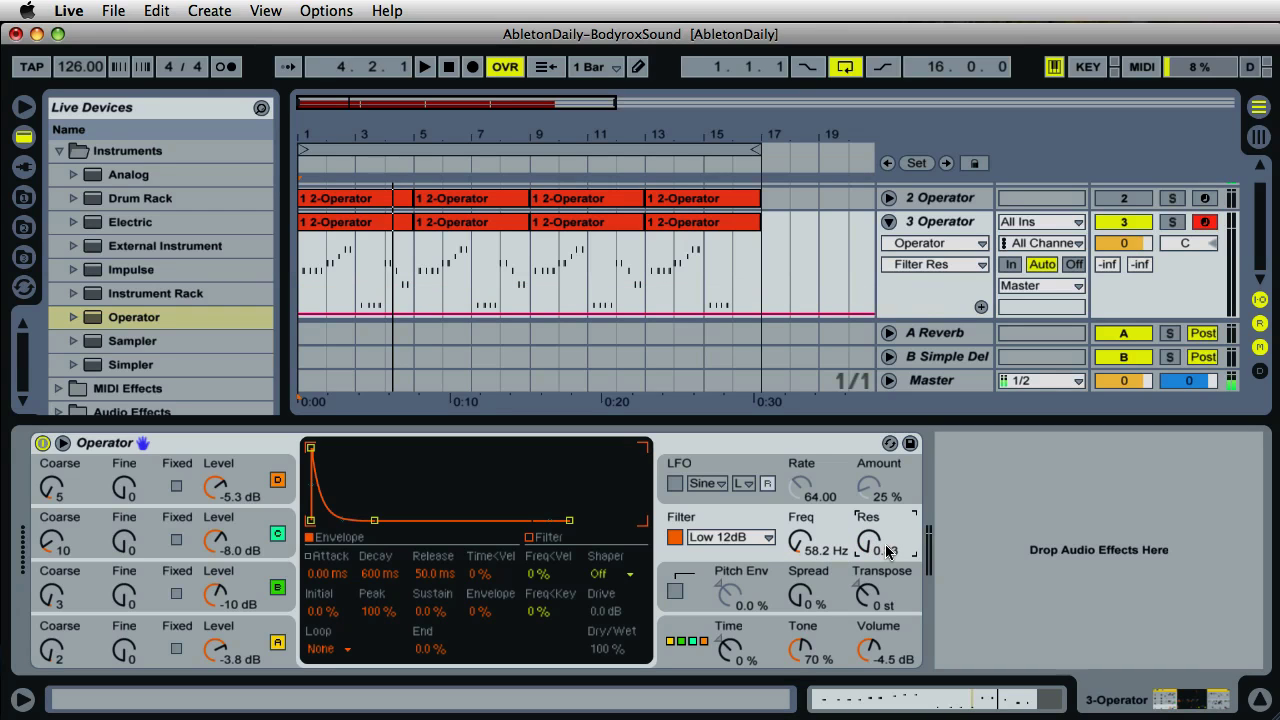
{"action": "key", "text": "Up"}
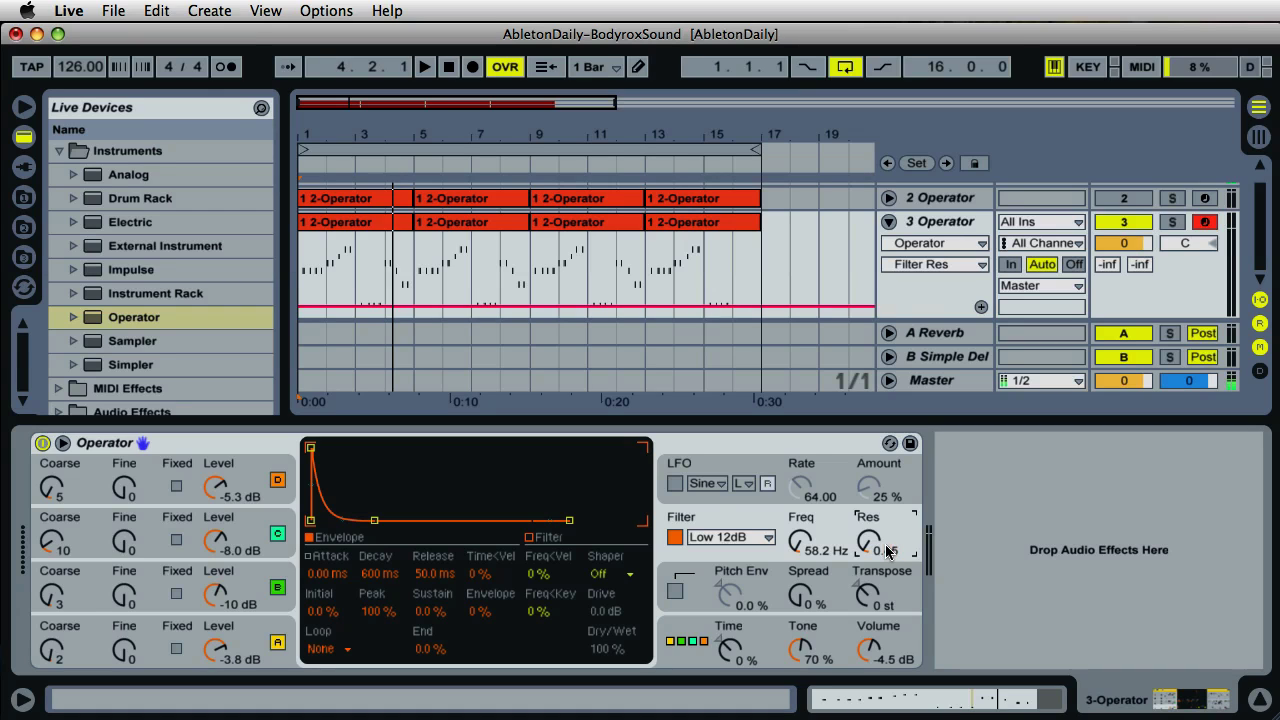
{"action": "left_click_drag", "start_coordinate": [799, 543], "coordinate": [798, 549]}
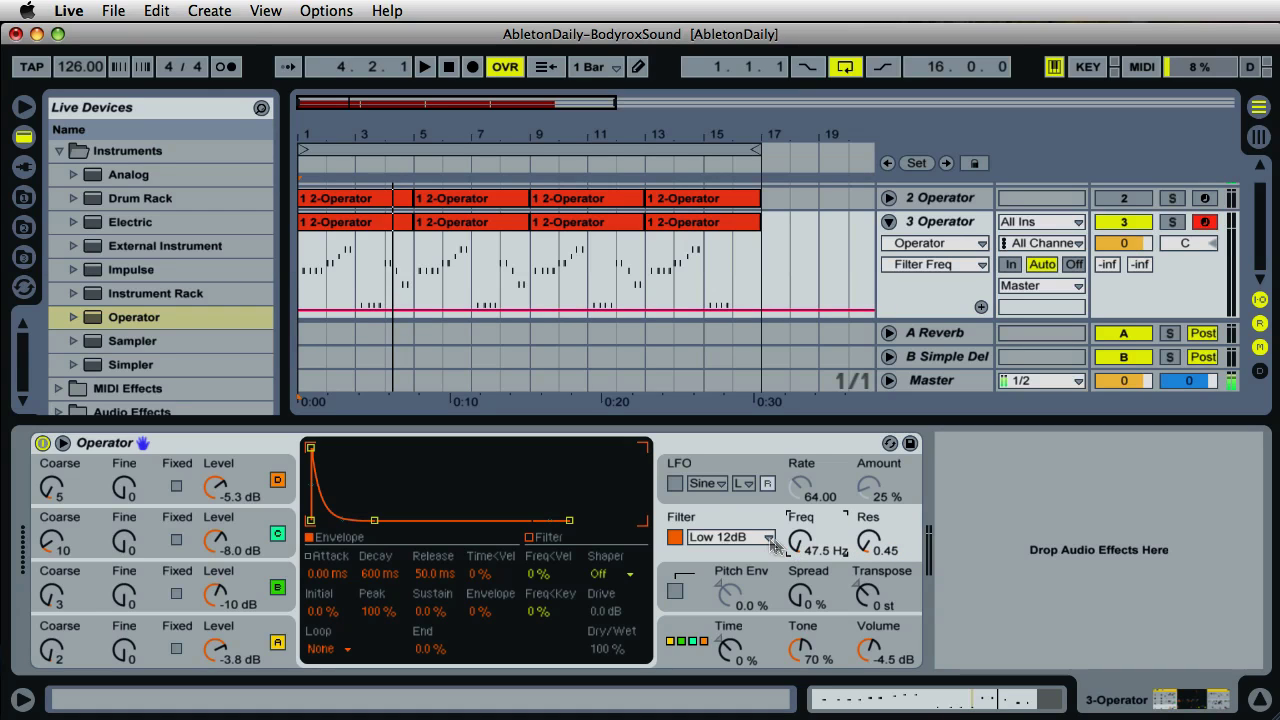
{"action": "left_click", "coordinate": [747, 539]}
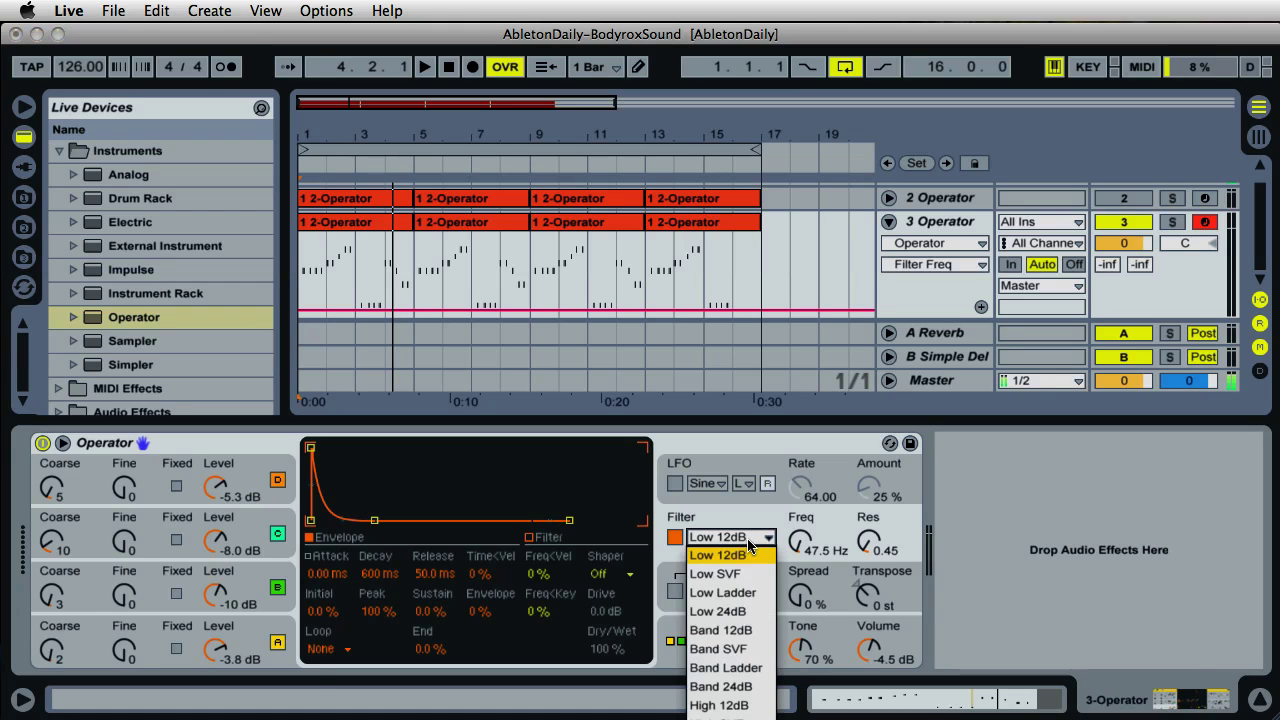
{"action": "left_click", "coordinate": [735, 523]}
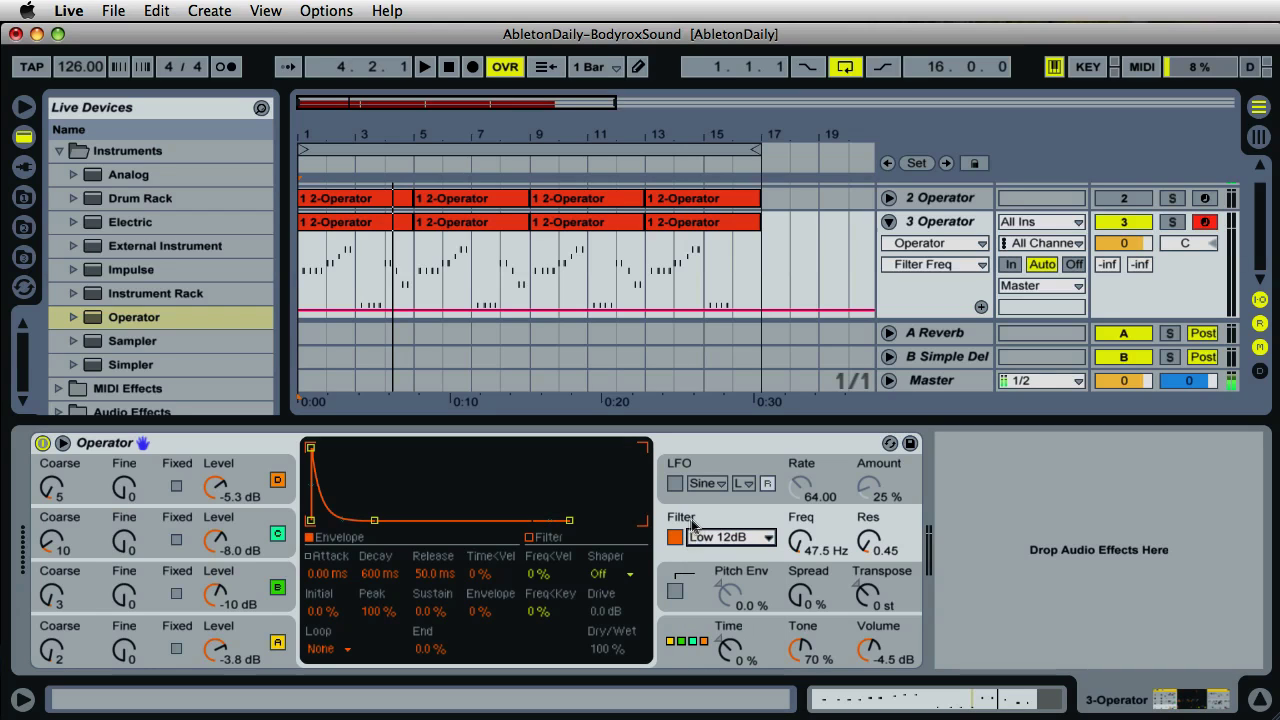
Step: Set the filter envelope's attack to 1.50 ms and its decay to 100 ms
{"action": "left_click", "coordinate": [324, 575]}
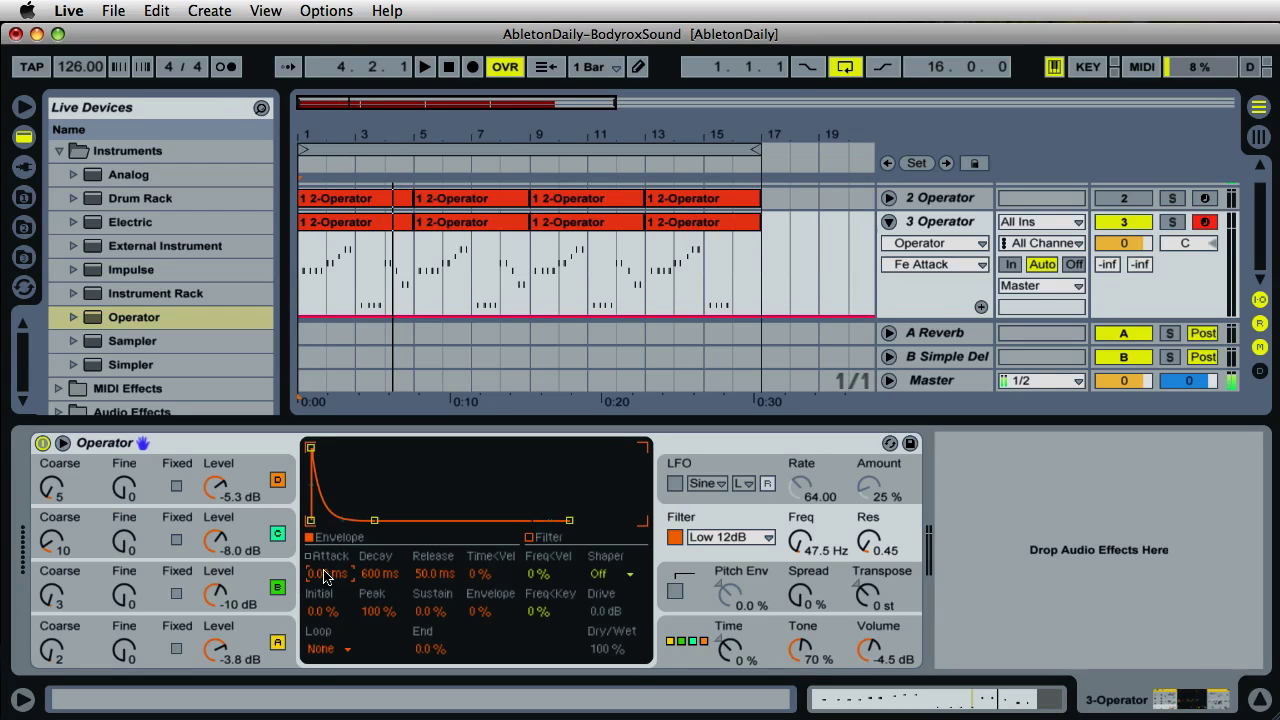
{"action": "type", "text": "1.5"}
{"action": "key", "text": "Return"}
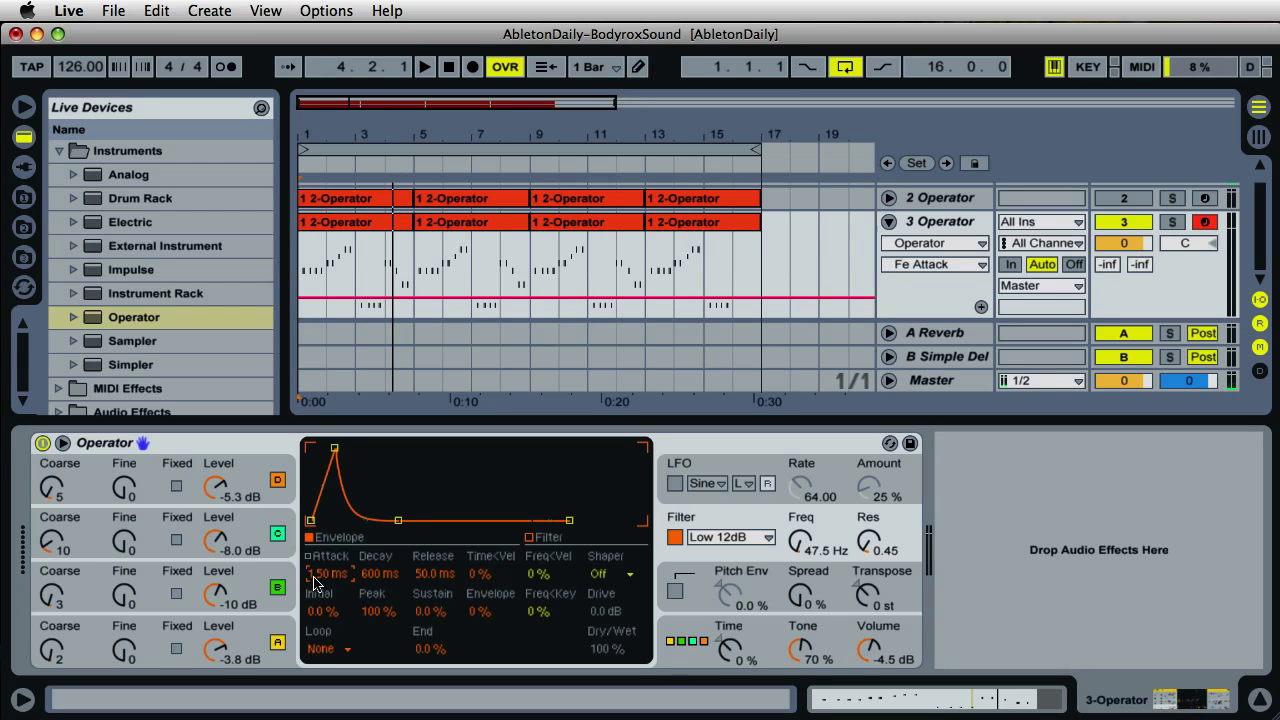
{"action": "left_click", "coordinate": [382, 574]}
{"action": "type", "text": "100"}
{"action": "key", "text": "Return"}
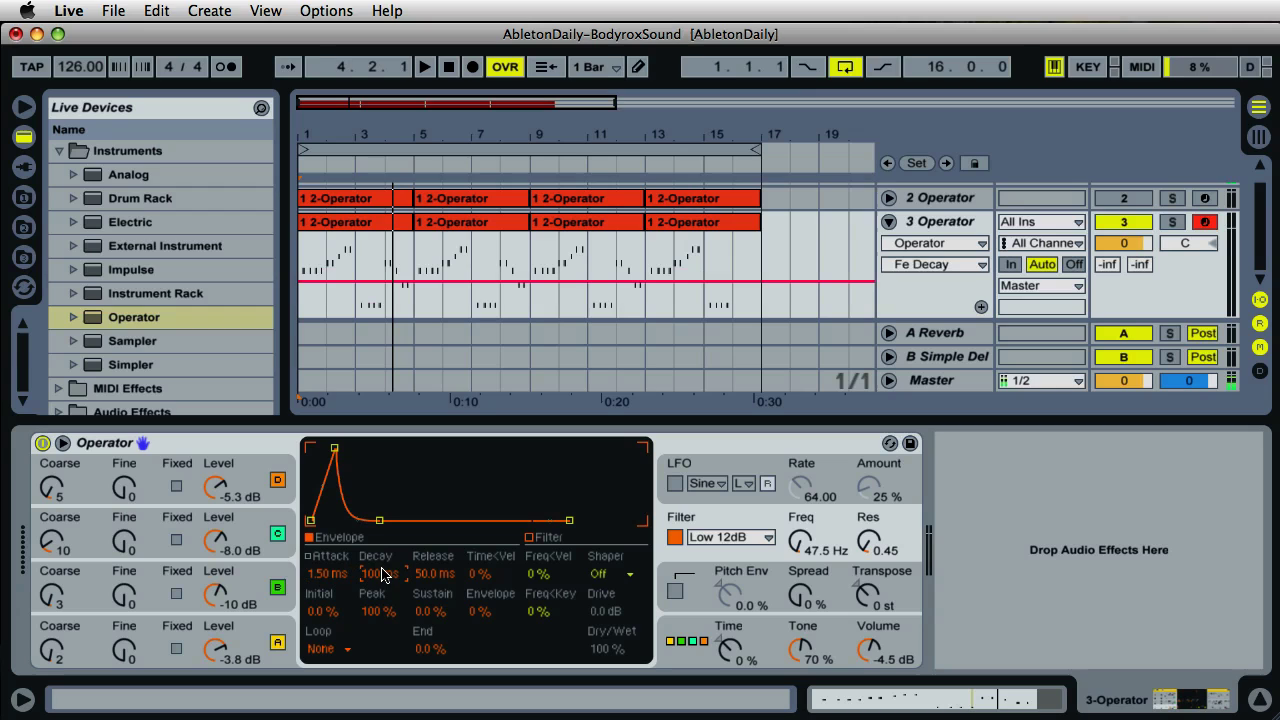
Step: Set the filter envelope's release to 200 ms and its sustain to 40 %
{"action": "left_click", "coordinate": [437, 577]}
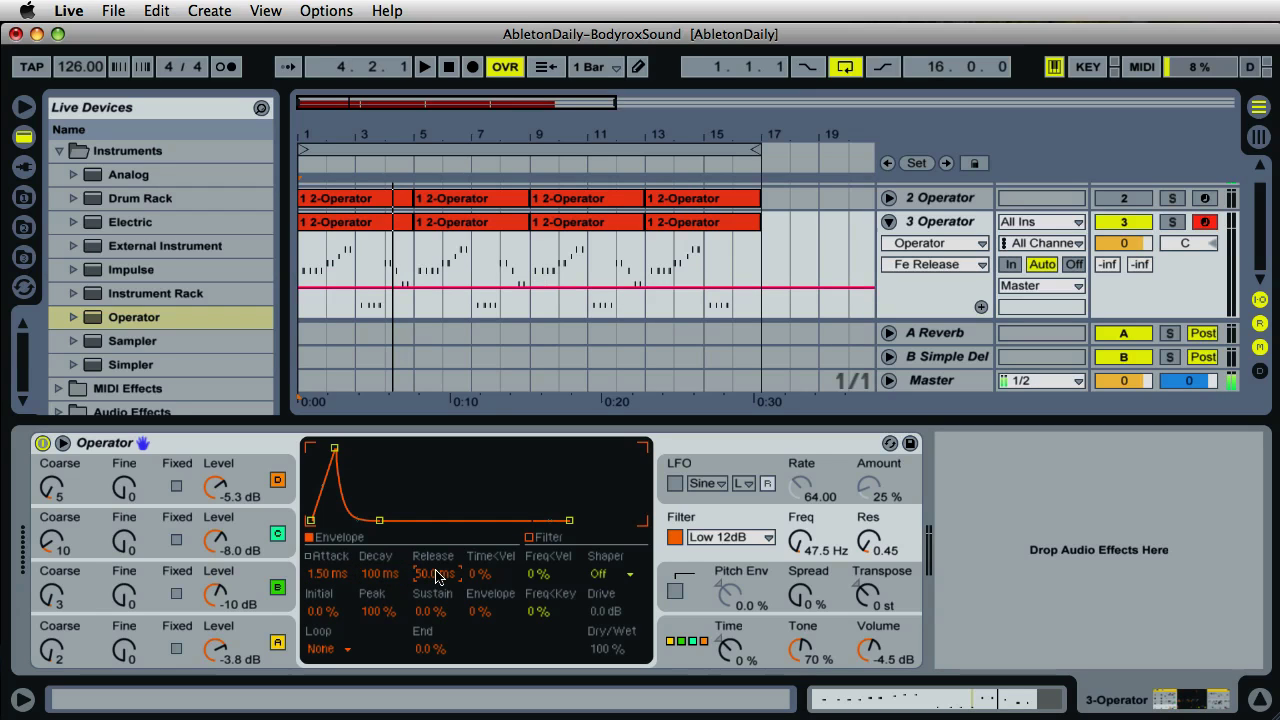
{"action": "type", "text": "200"}
{"action": "key", "text": "Return"}
{"action": "left_click", "coordinate": [430, 607]}
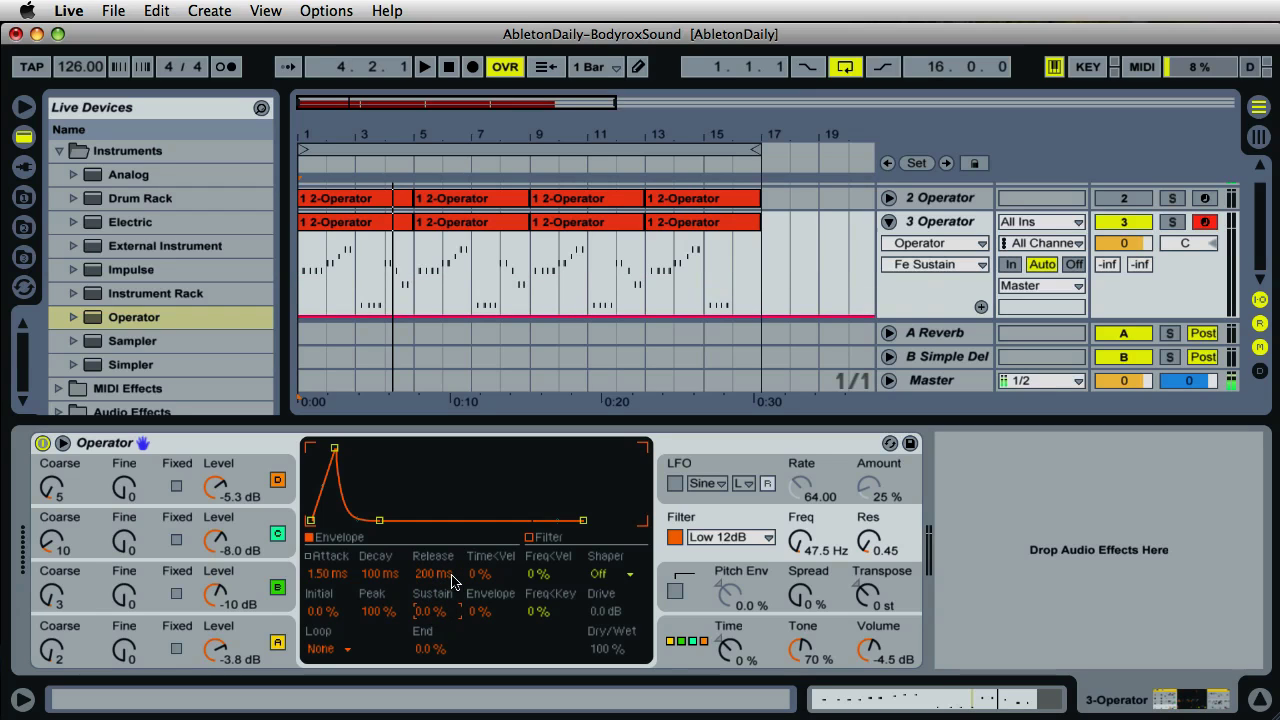
{"action": "type", "text": "40"}
{"action": "key", "text": "Return"}
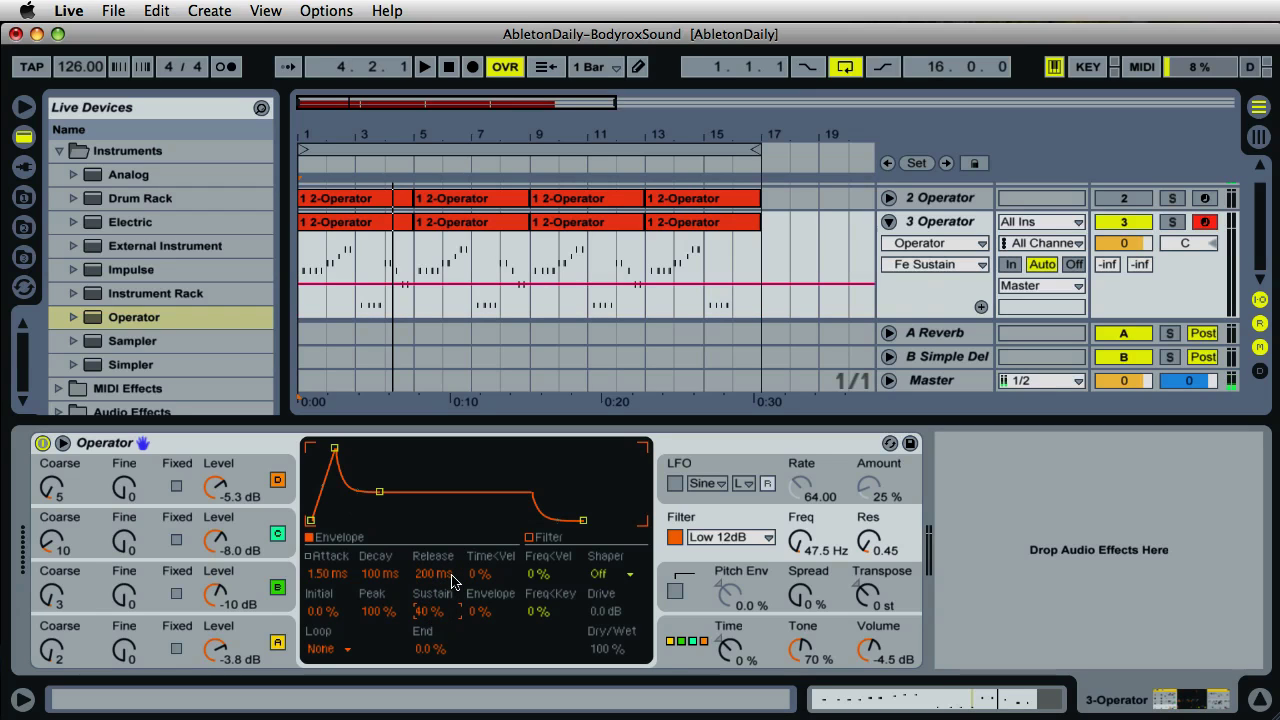
Step: Raise the filter's envelope amount to 75 %, keeping the envelope's peak at 100 % and initial value at 0.0 %
{"action": "left_click", "coordinate": [380, 612]}
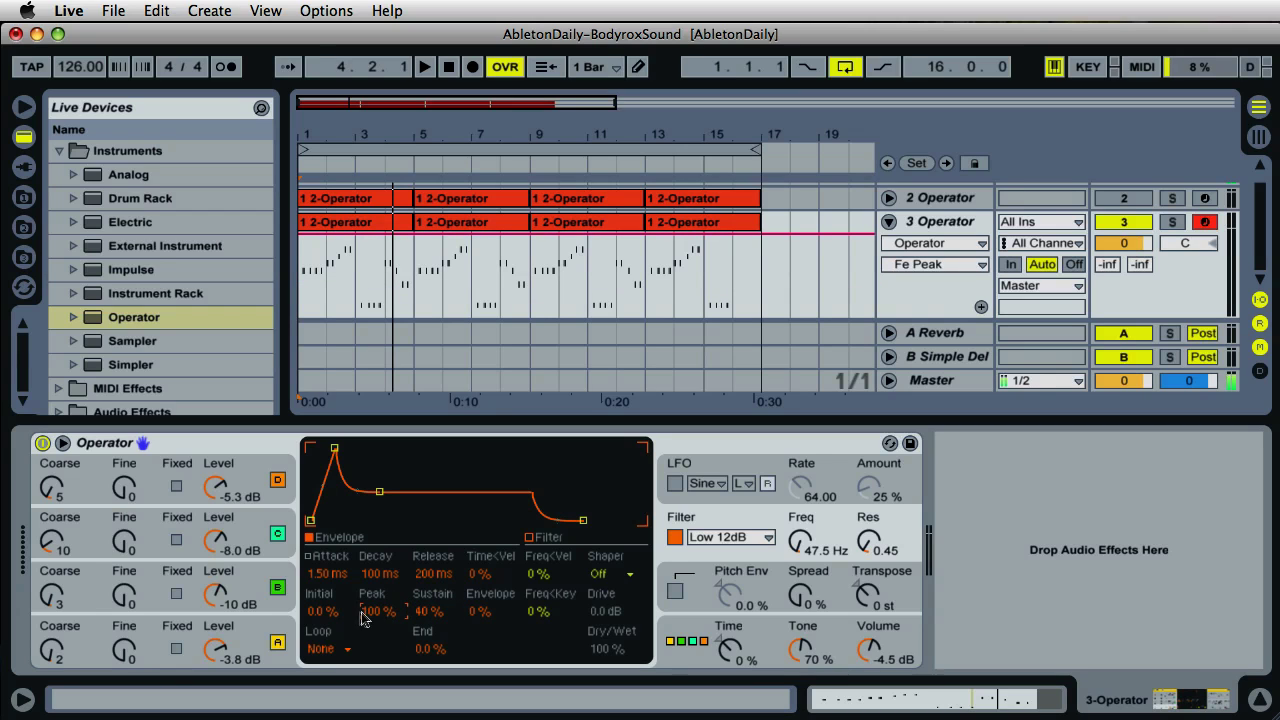
{"action": "left_click", "coordinate": [325, 612]}
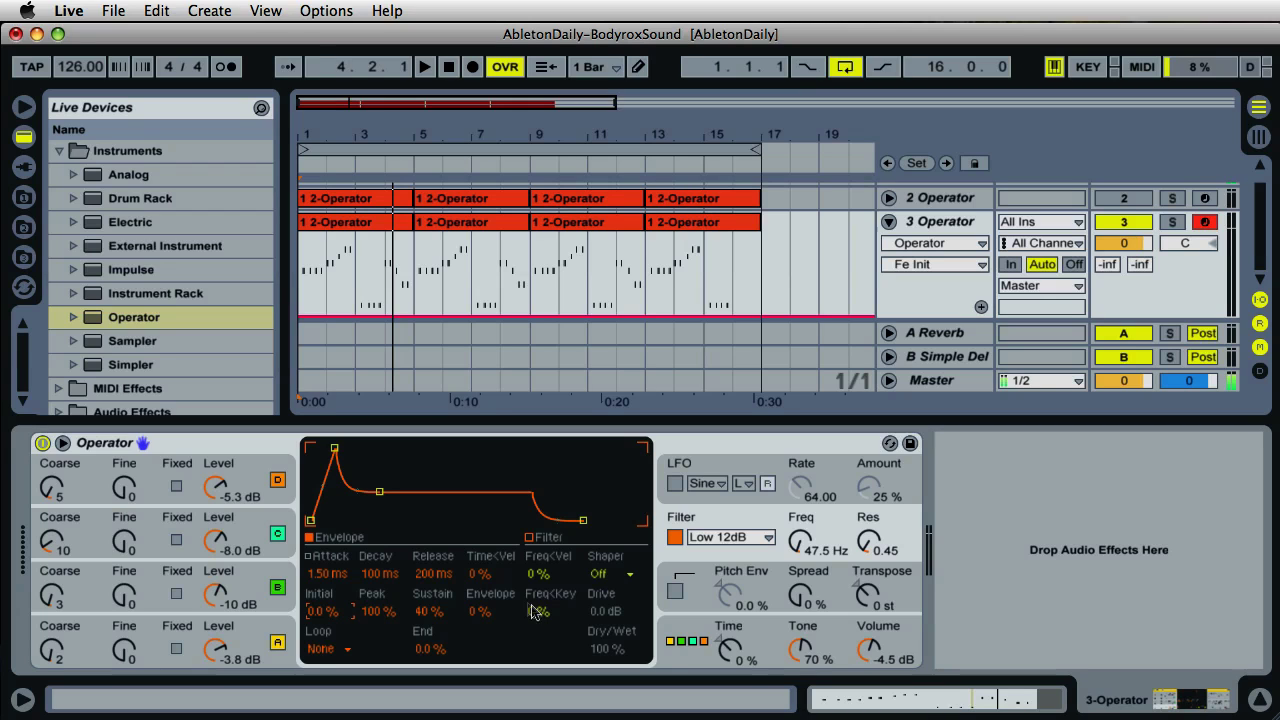
{"action": "left_click", "coordinate": [478, 619]}
{"action": "scroll", "coordinate": [478, 619], "scroll_direction": "up", "scroll_amount": 6}
{"action": "scroll", "coordinate": [478, 619], "scroll_direction": "up", "scroll_amount": 5}
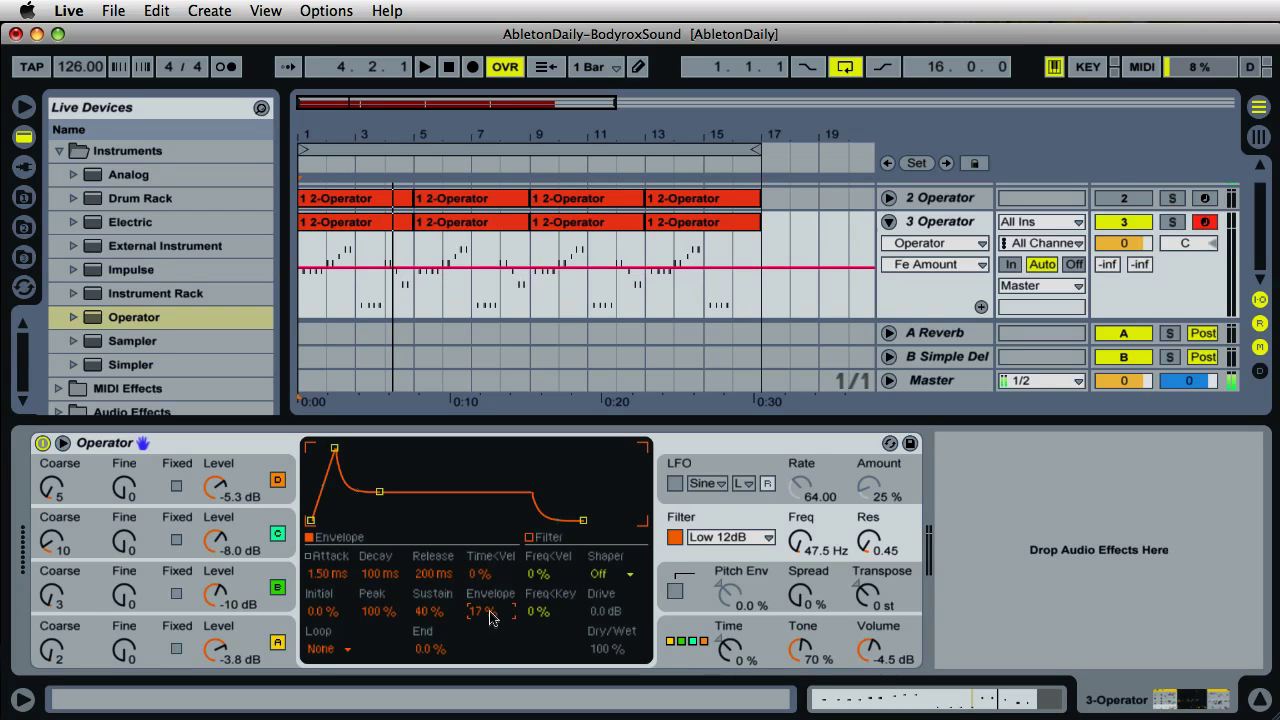
{"action": "scroll", "coordinate": [495, 615], "scroll_direction": "up", "scroll_amount": 15}
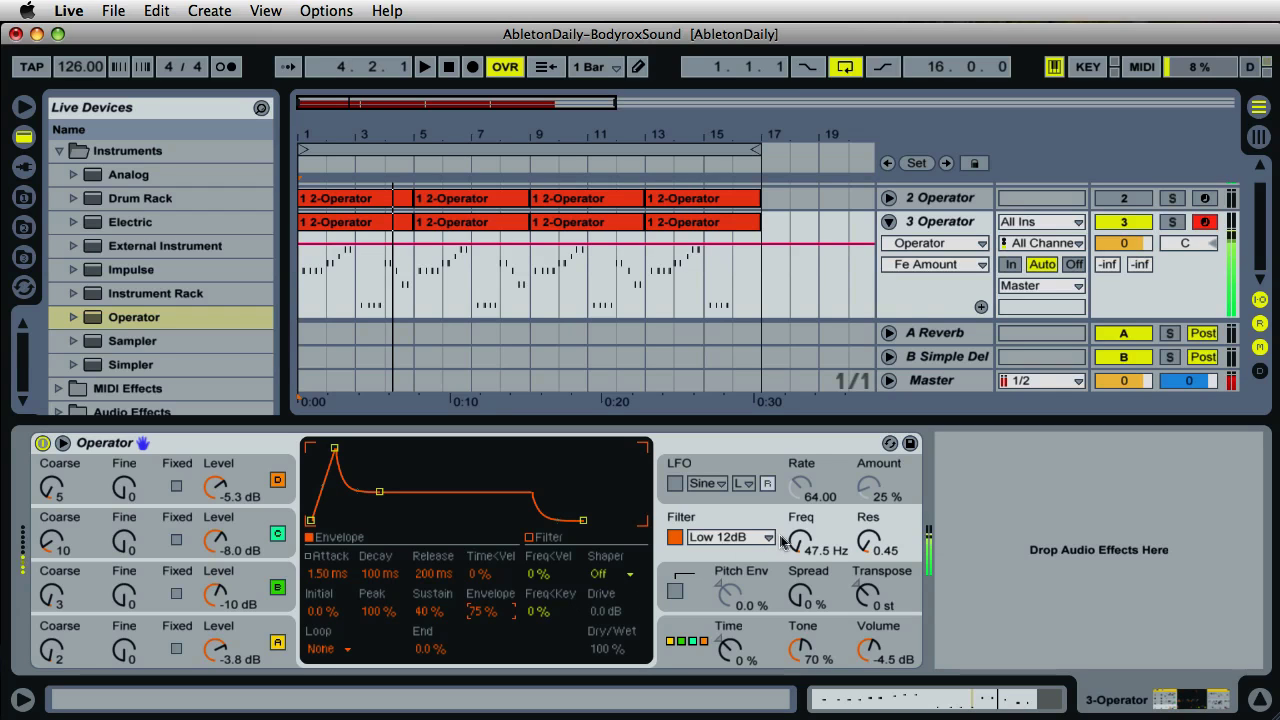
Step: Adjust the filter's frequency to about 102 Hz
{"action": "left_click", "coordinate": [815, 546]}
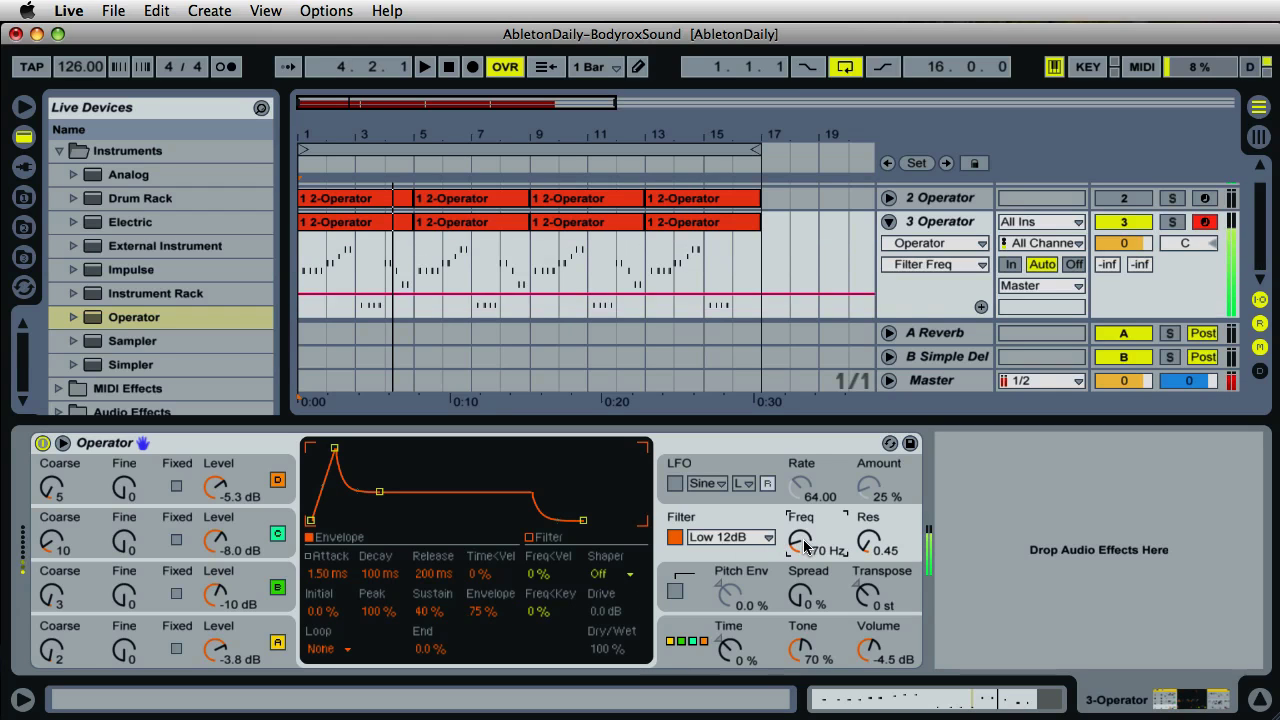
{"action": "left_click_drag", "start_coordinate": [805, 546], "coordinate": [805, 530]}
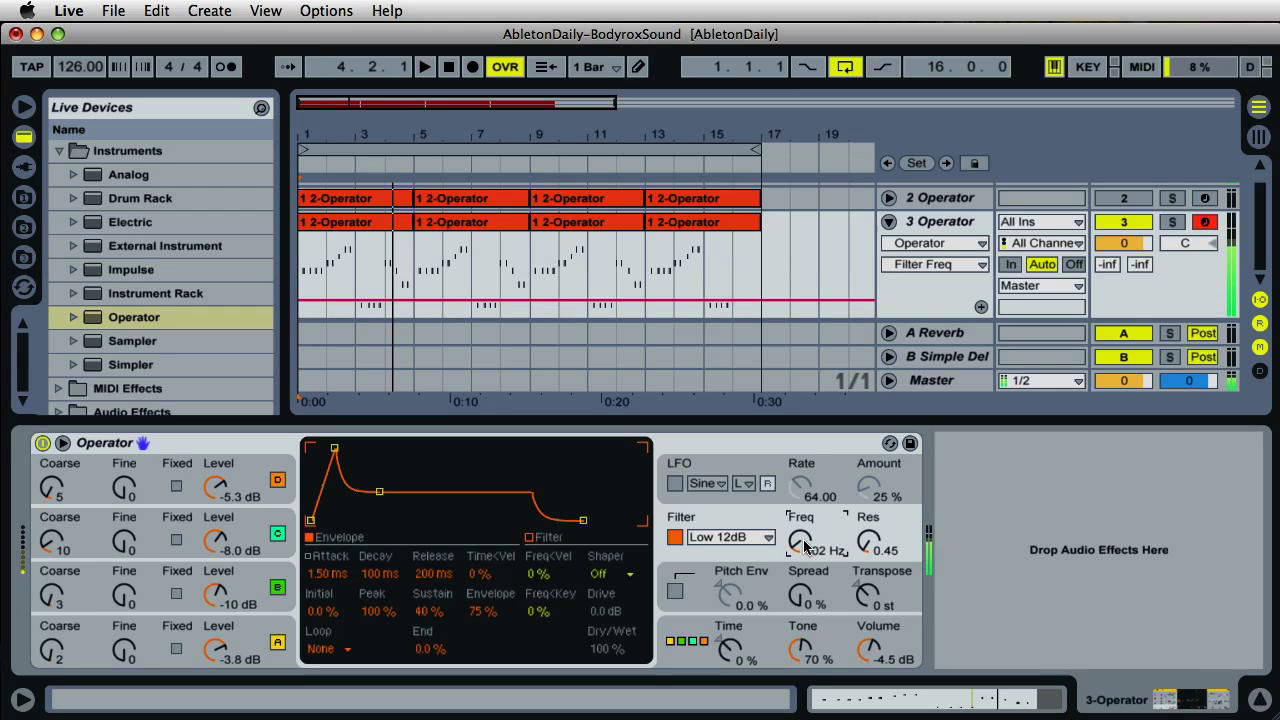
Step: Raise the filter frequency to about 404 Hz and adjust its envelope to about 1.21 ms attack, 116 ms decay, 36 % sustain and 75 % amount
{"action": "left_click_drag", "start_coordinate": [806, 547], "coordinate": [814, 548]}
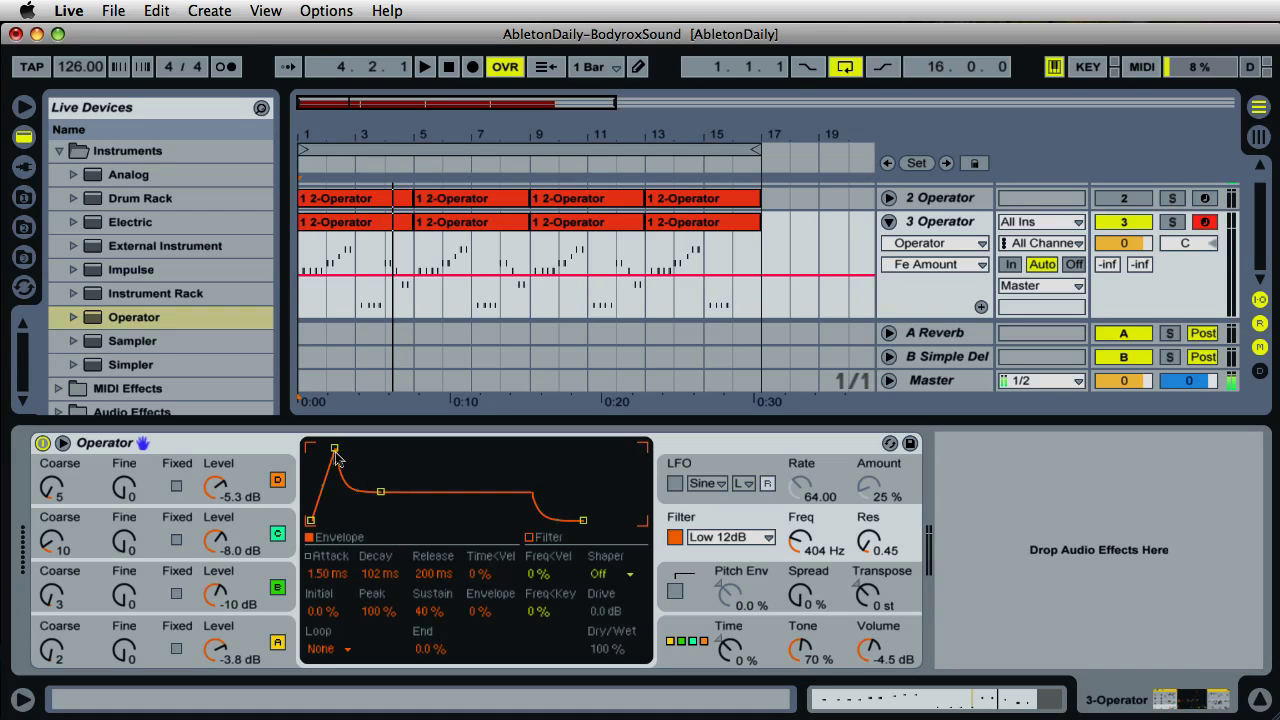
{"action": "left_click_drag", "start_coordinate": [334, 446], "coordinate": [334, 448]}
{"action": "left_click_drag", "start_coordinate": [379, 494], "coordinate": [382, 500]}
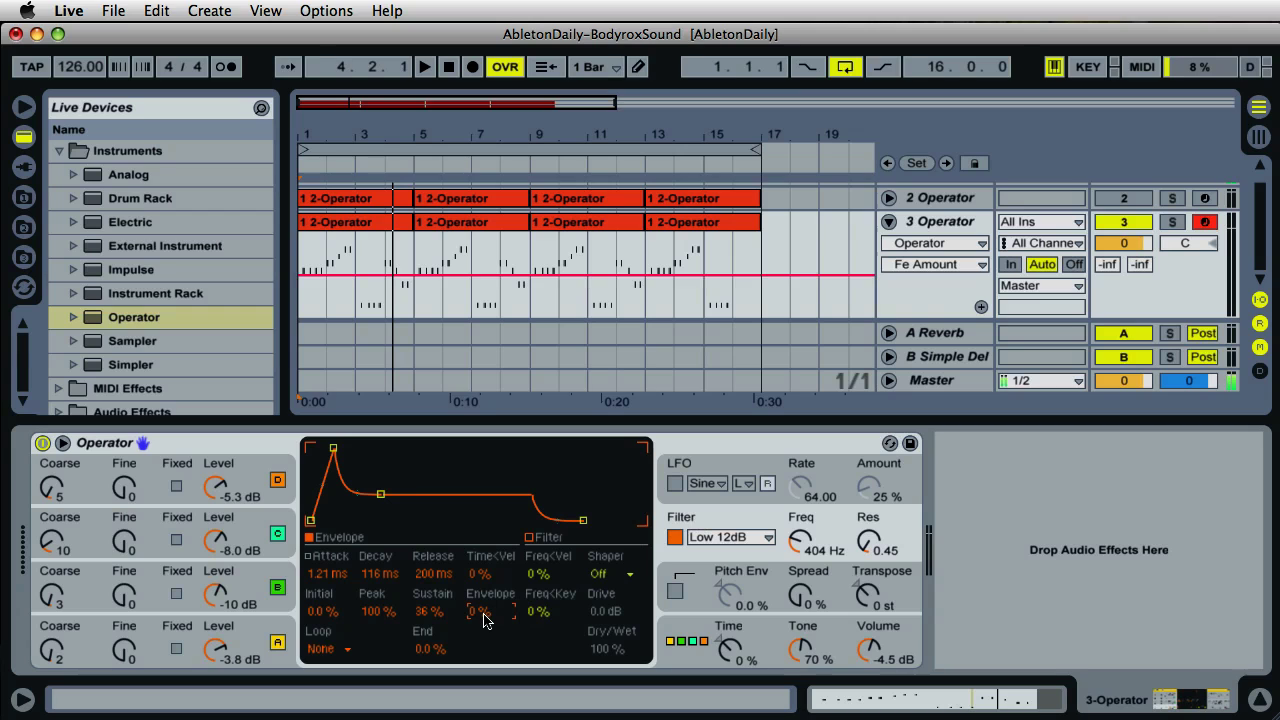
{"action": "type", "text": "75"}
{"action": "key", "text": "Return"}
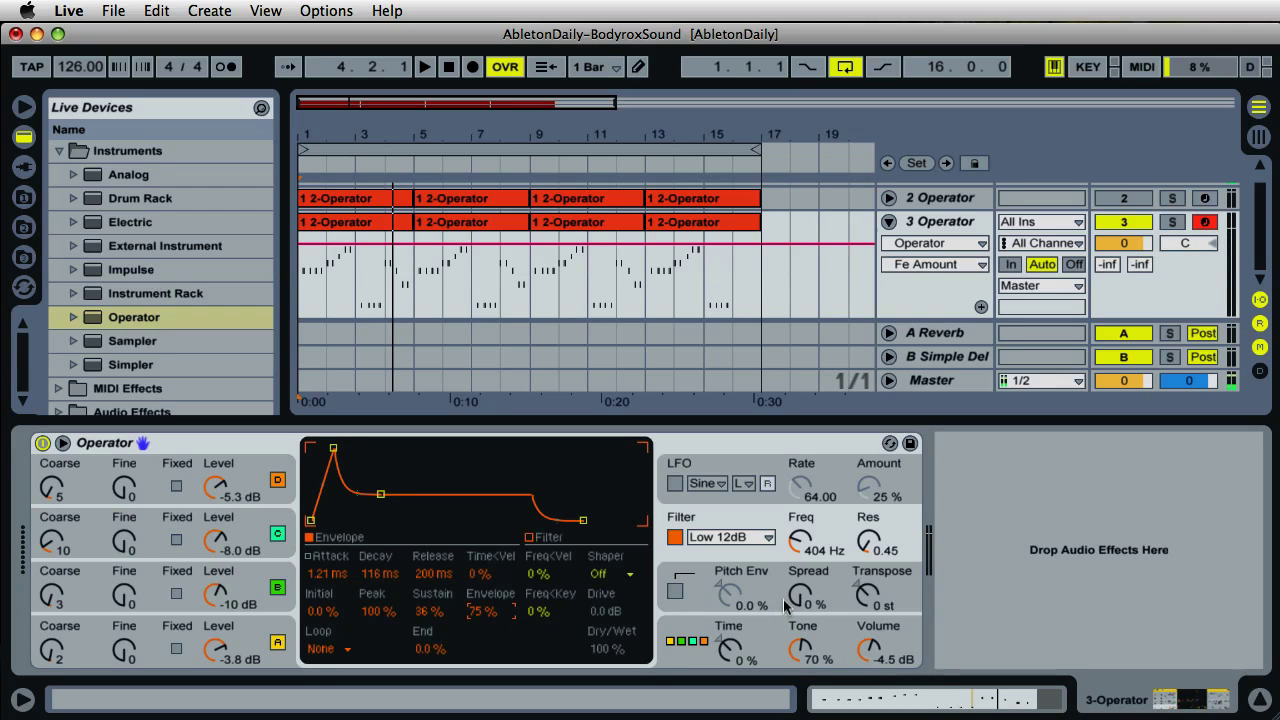
Step: Enable Operator's pitch envelope, leaving its amount at 0.0 %
{"action": "key", "text": "space"}
{"action": "left_click", "coordinate": [754, 586]}
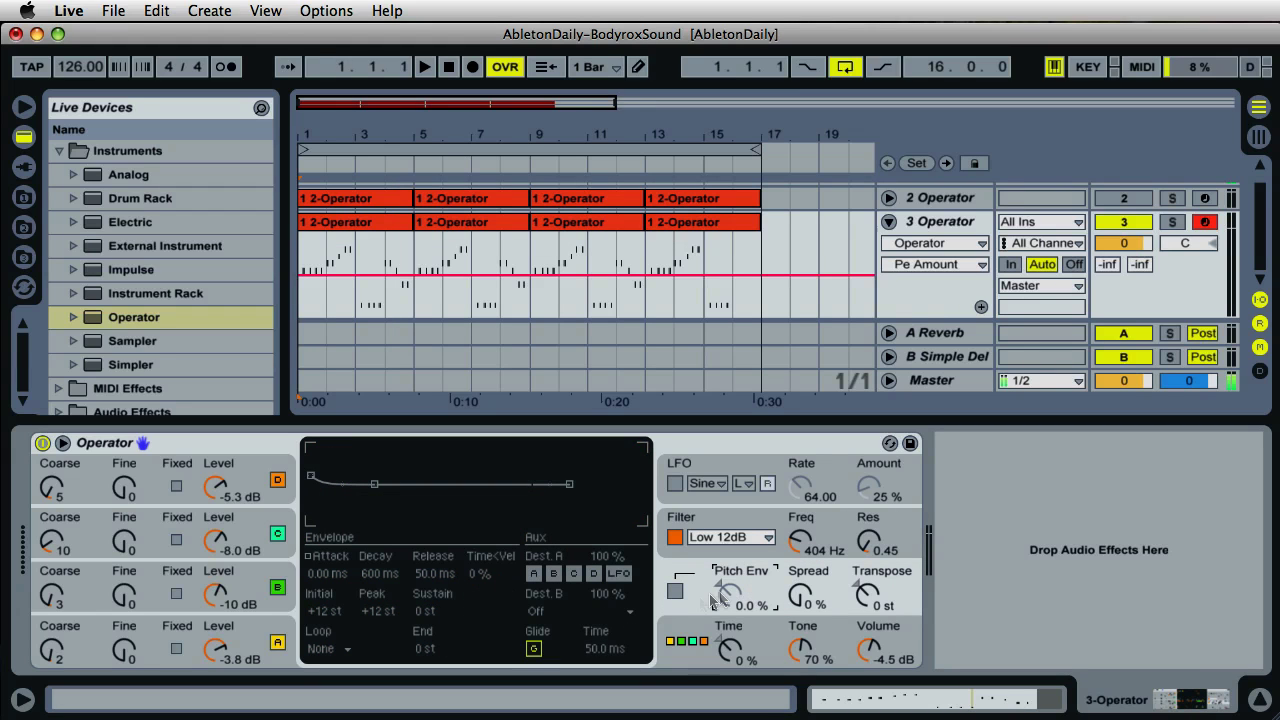
{"action": "left_click", "coordinate": [675, 592]}
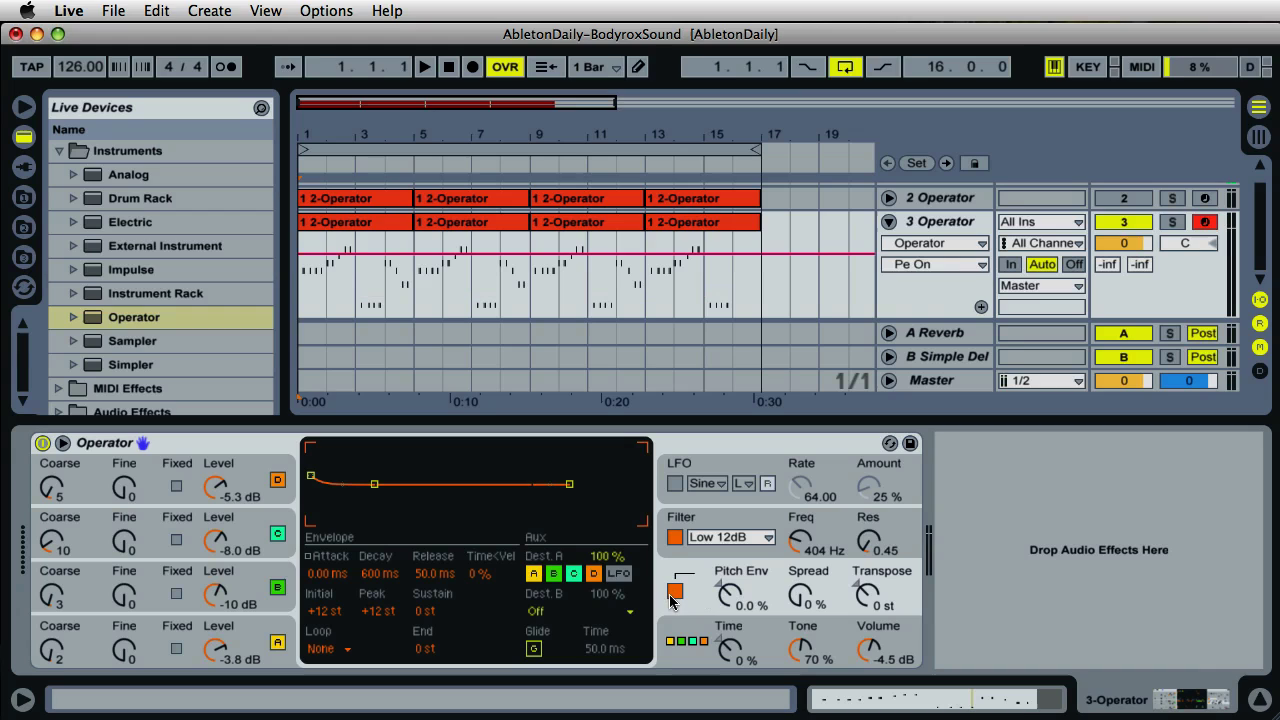
Step: Turn on Glide in the pitch envelope section and set the glide time to 275 ms
{"action": "left_click", "coordinate": [534, 648]}
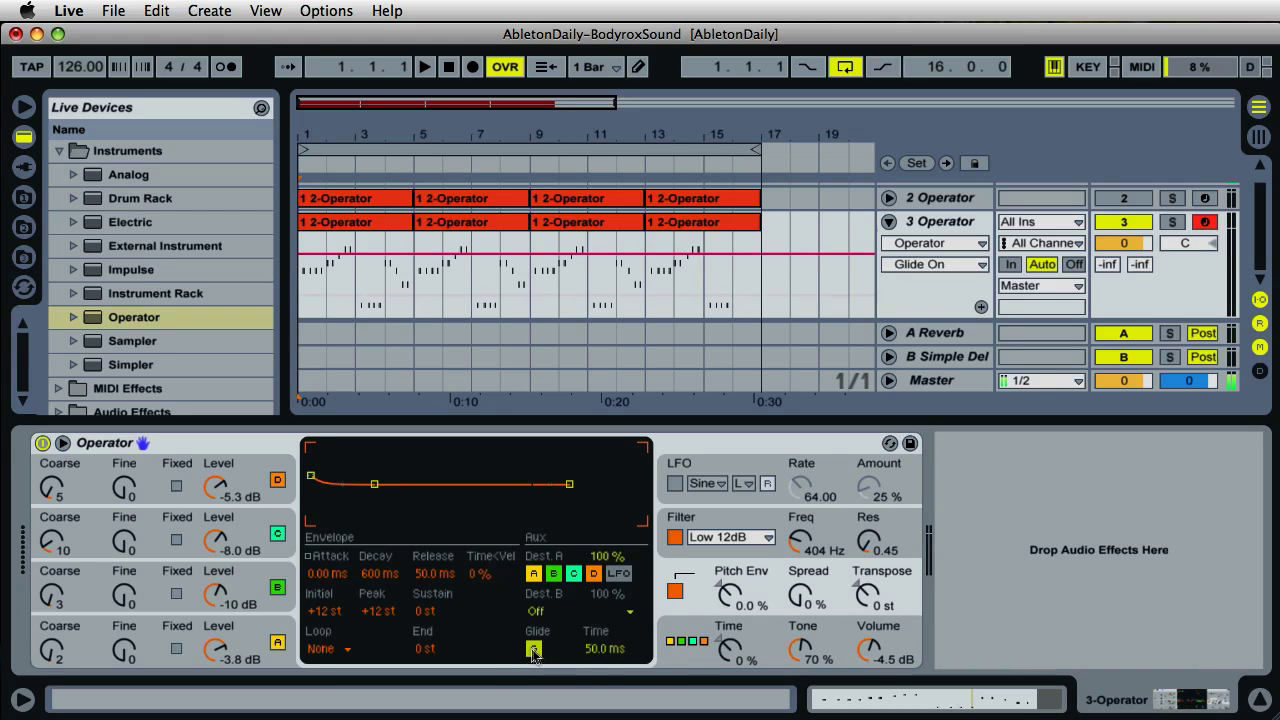
{"action": "left_click", "coordinate": [602, 652]}
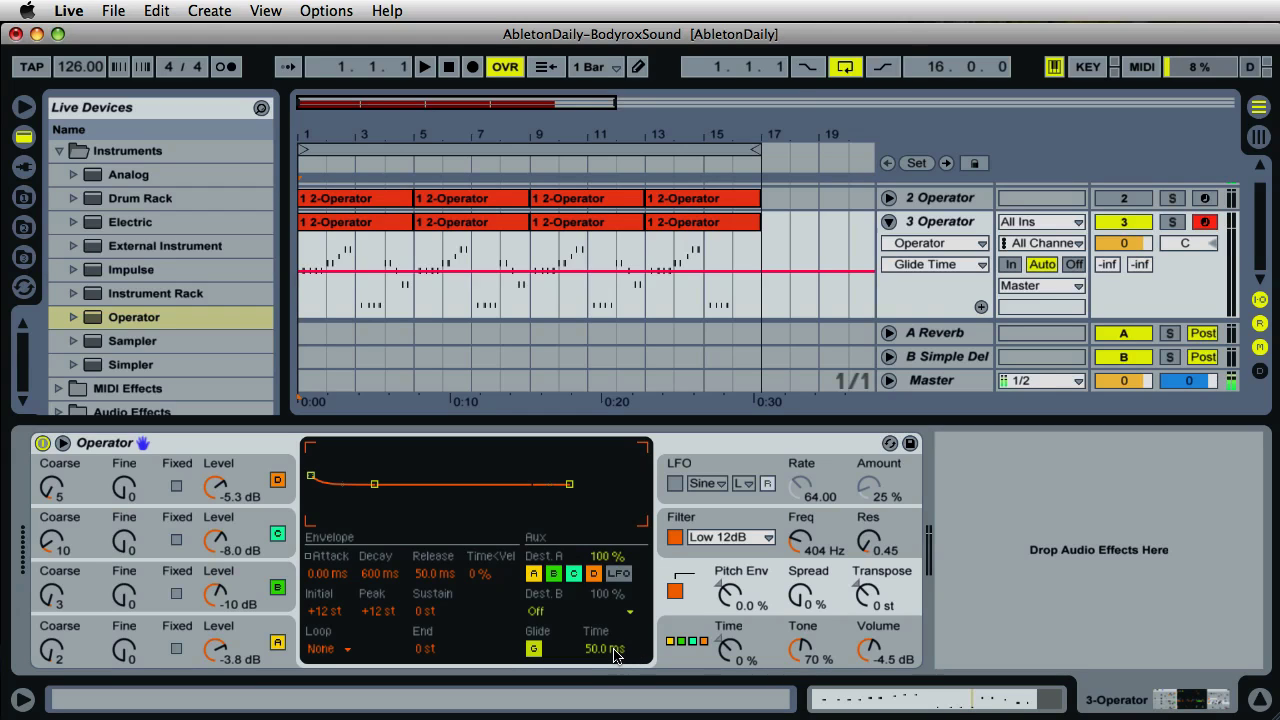
{"action": "left_click_drag", "start_coordinate": [614, 649], "coordinate": [614, 654]}
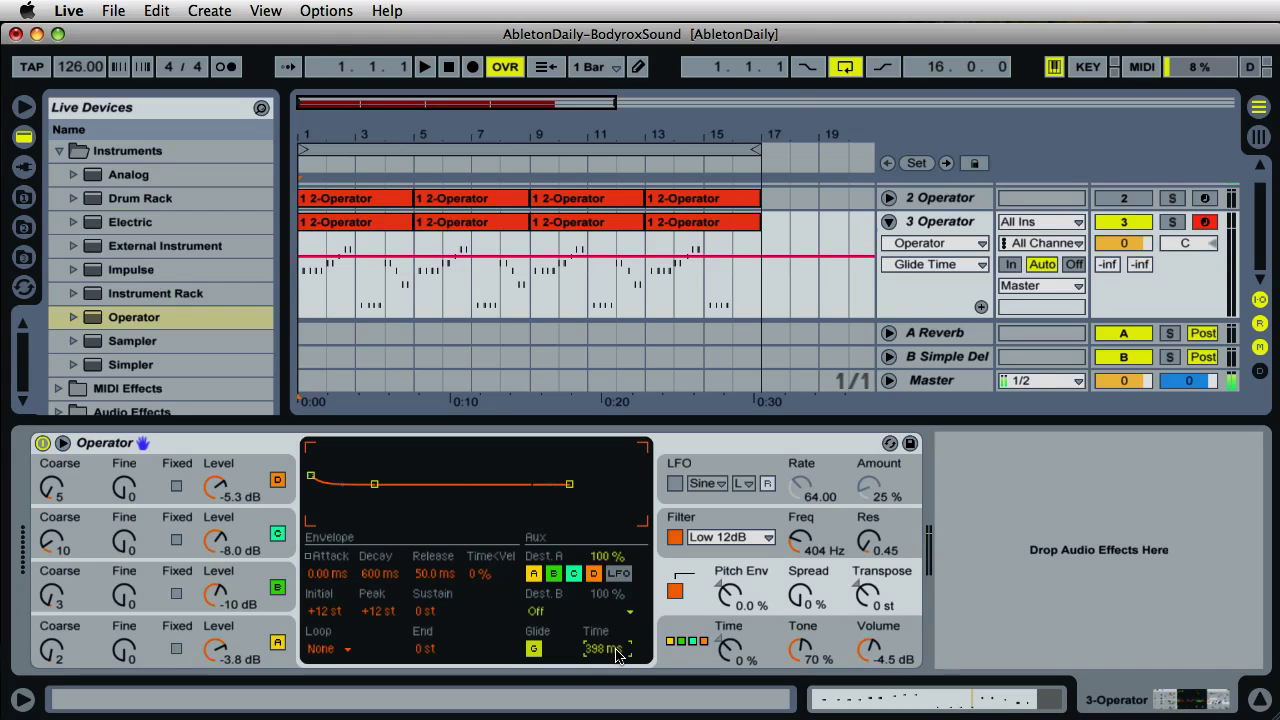
{"action": "type", "text": "275"}
{"action": "key", "text": "Return"}
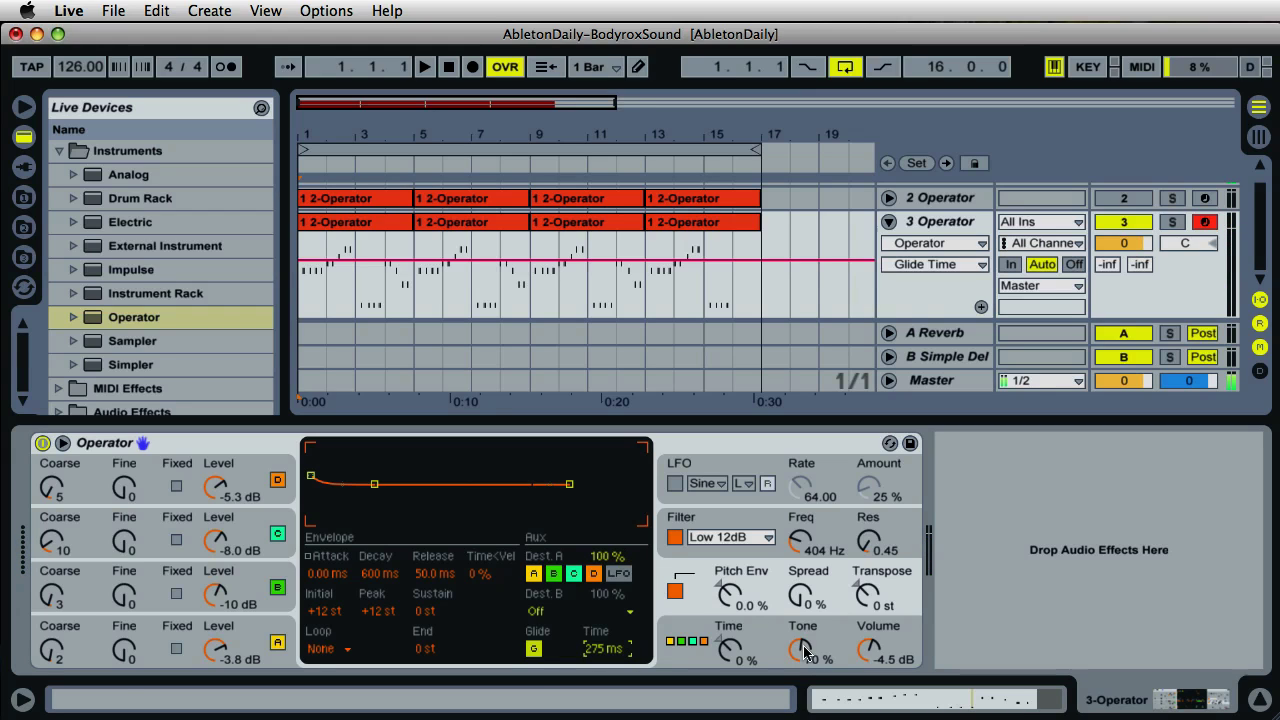
Step: Play the arrangement from the start to listen to the glide, and stop playback
{"action": "left_click", "coordinate": [447, 70]}
{"action": "key", "text": "space"}
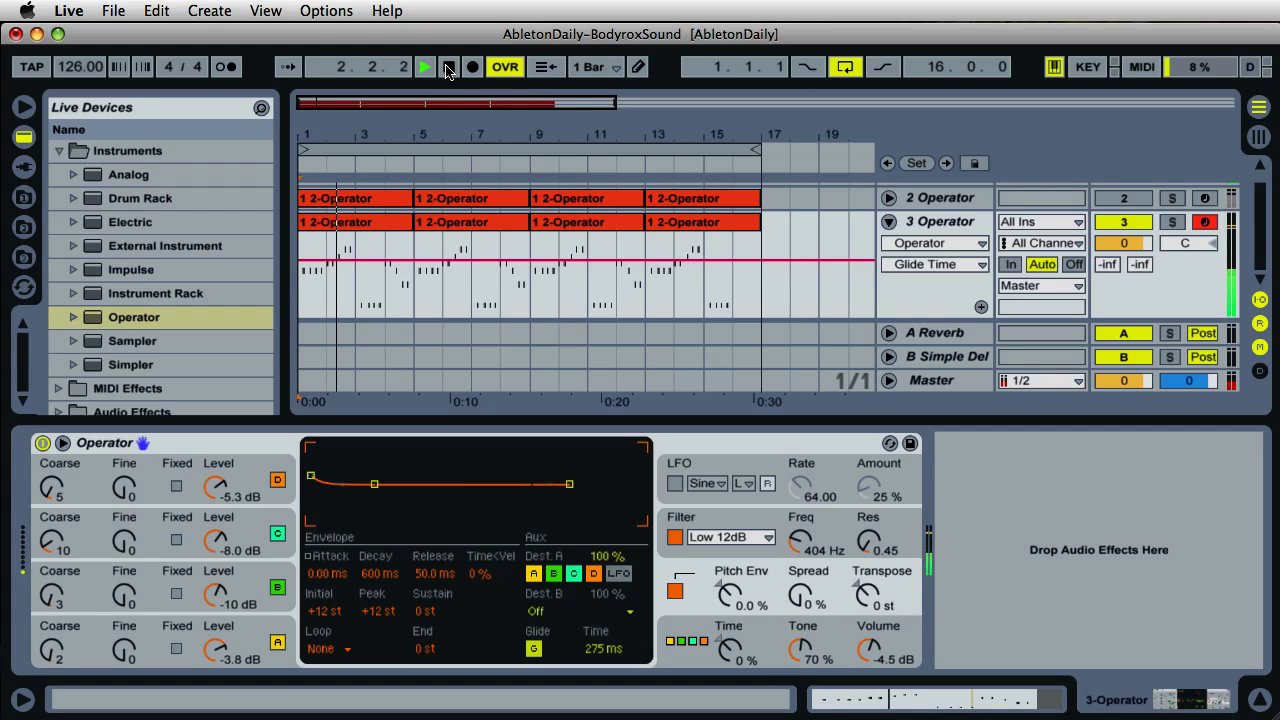
{"action": "left_click", "coordinate": [449, 70]}
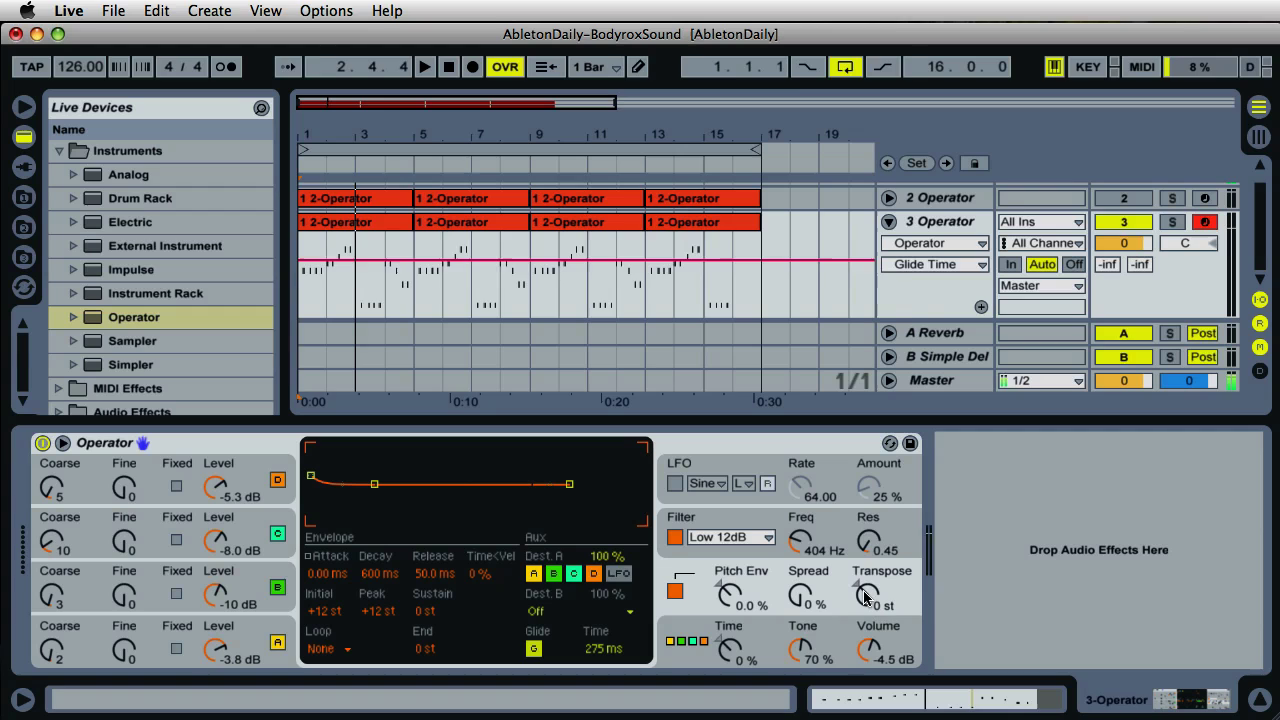
Step: Transpose the synth to -12 st and play the arrangement to check the lower octave
{"action": "left_click_drag", "start_coordinate": [866, 597], "coordinate": [866, 598]}
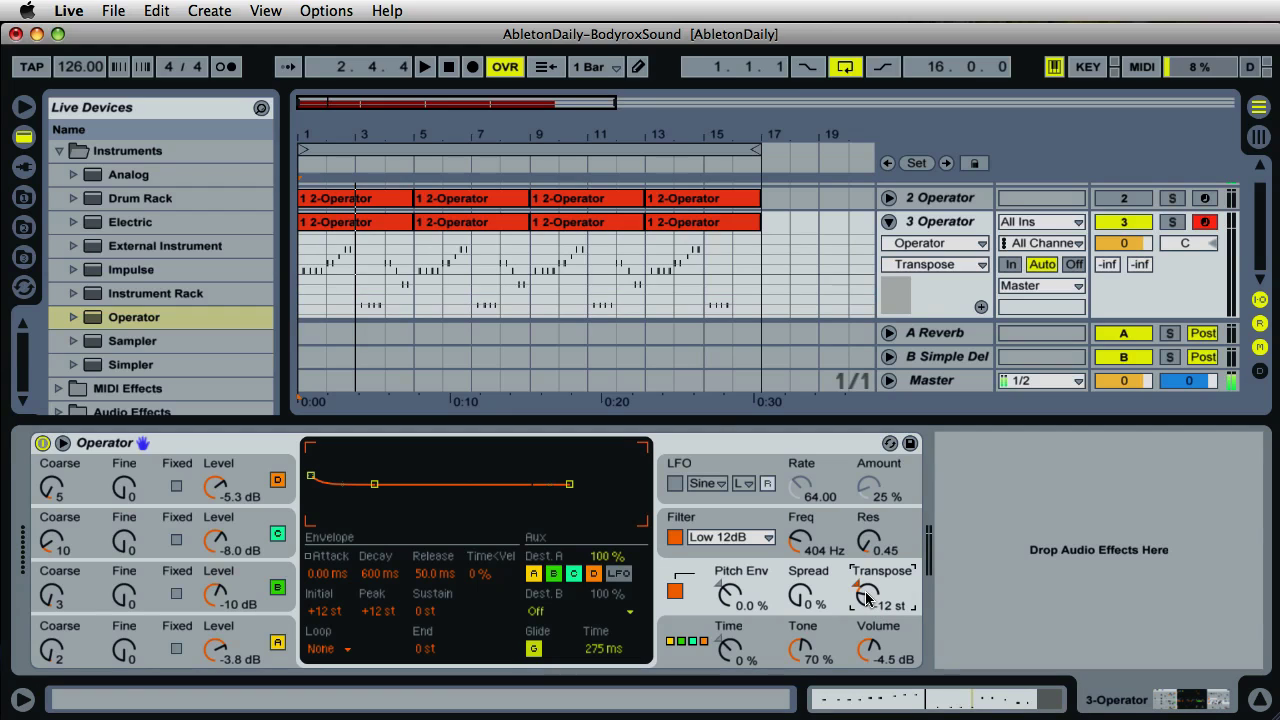
{"action": "left_click", "coordinate": [428, 69]}
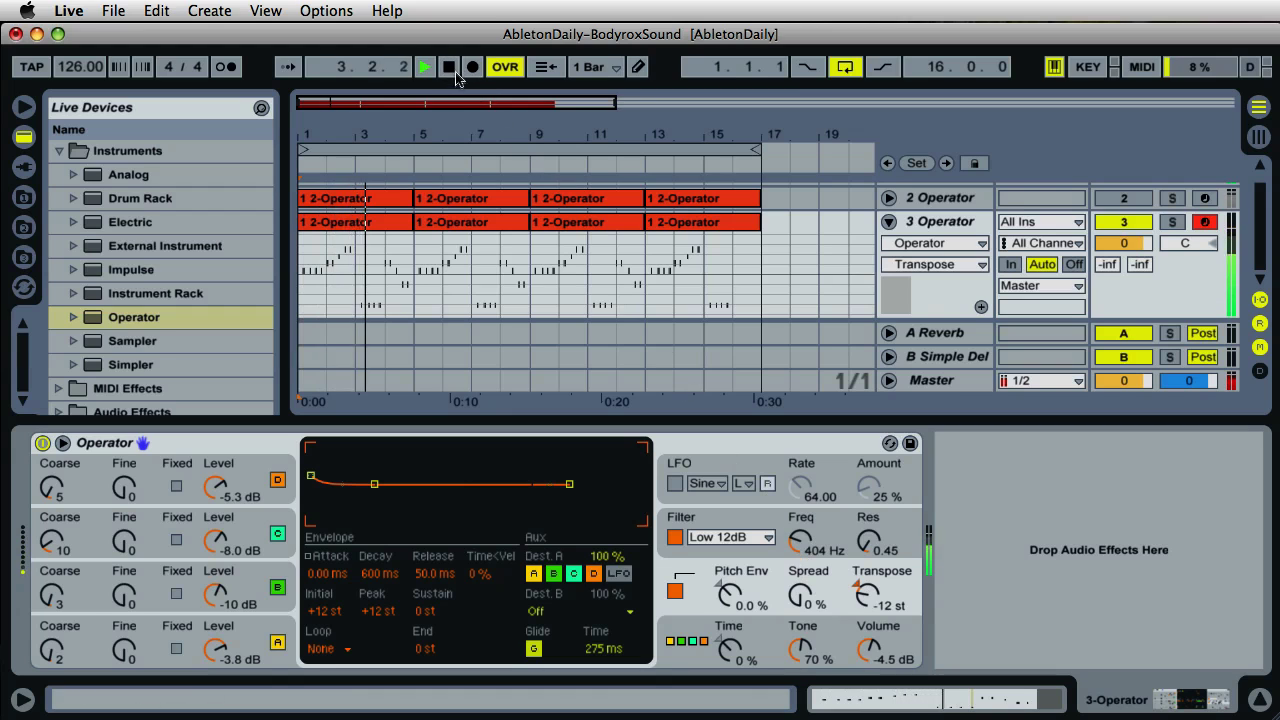
{"action": "left_click", "coordinate": [450, 67]}
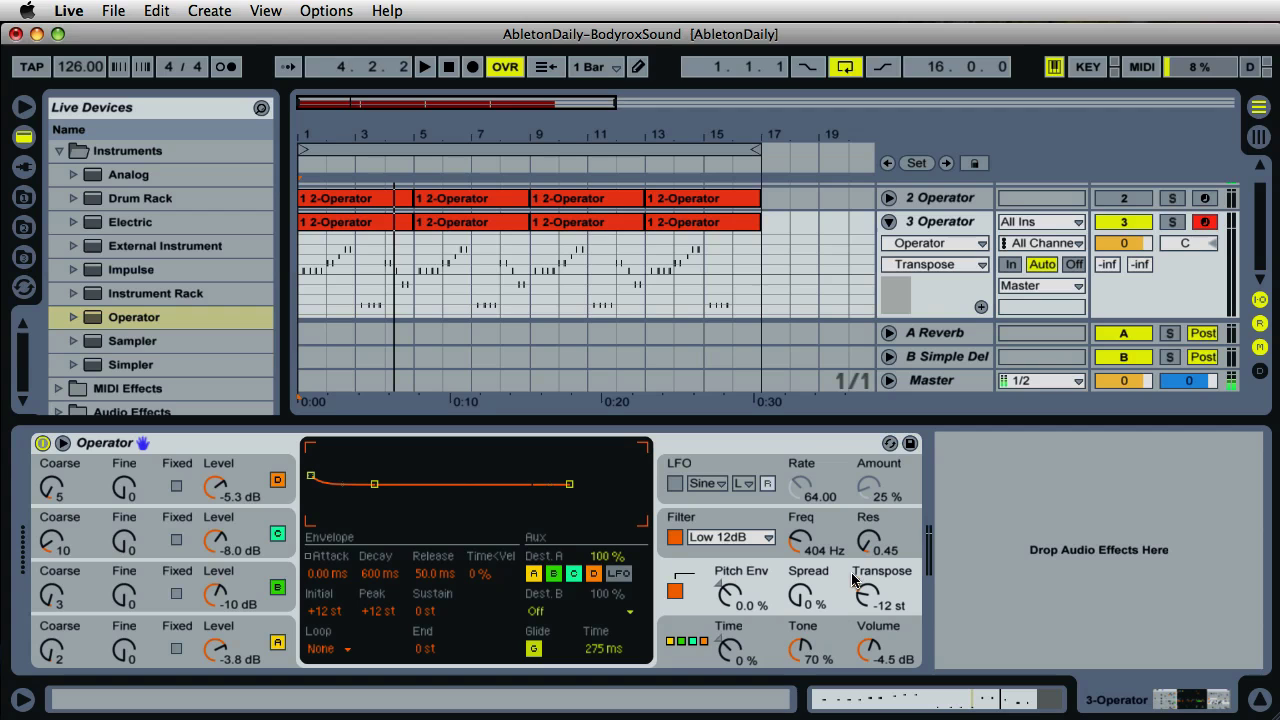
Step: Lower the filter frequency to about 188 Hz and raise Operator's global Time to about 74 %
{"action": "left_click", "coordinate": [735, 655]}
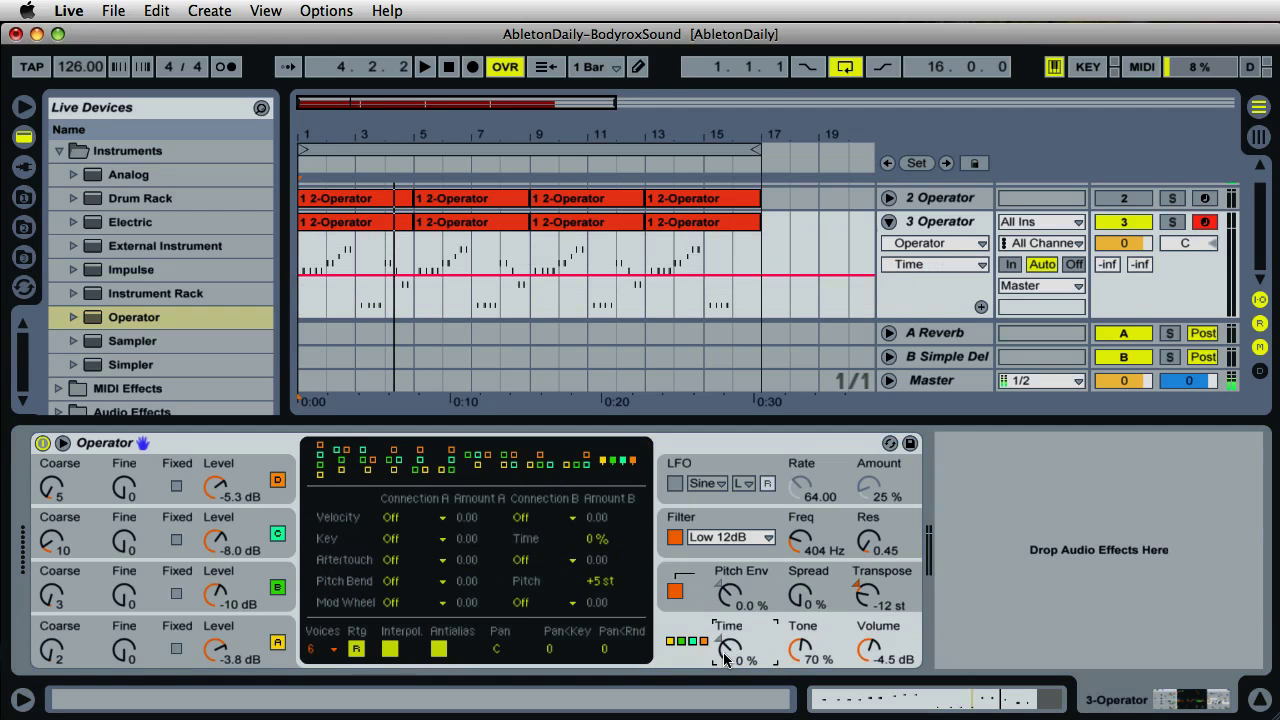
{"action": "left_click", "coordinate": [810, 540]}
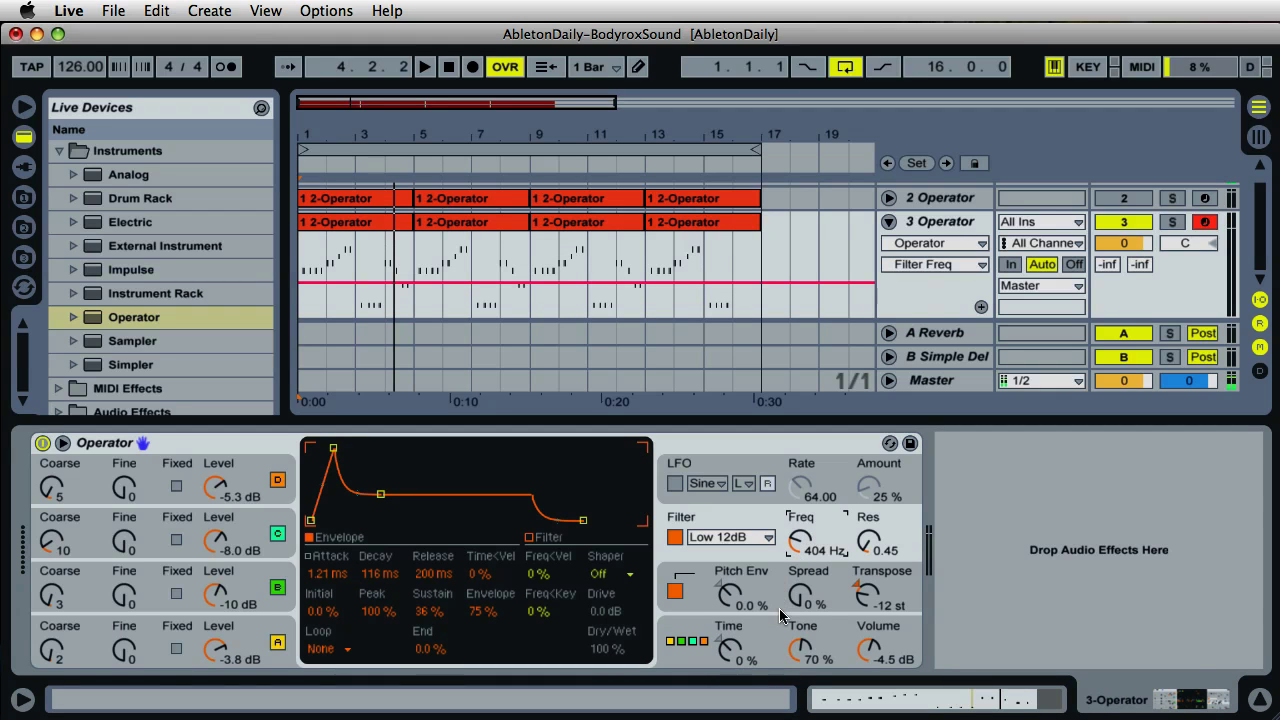
{"action": "left_click", "coordinate": [735, 652]}
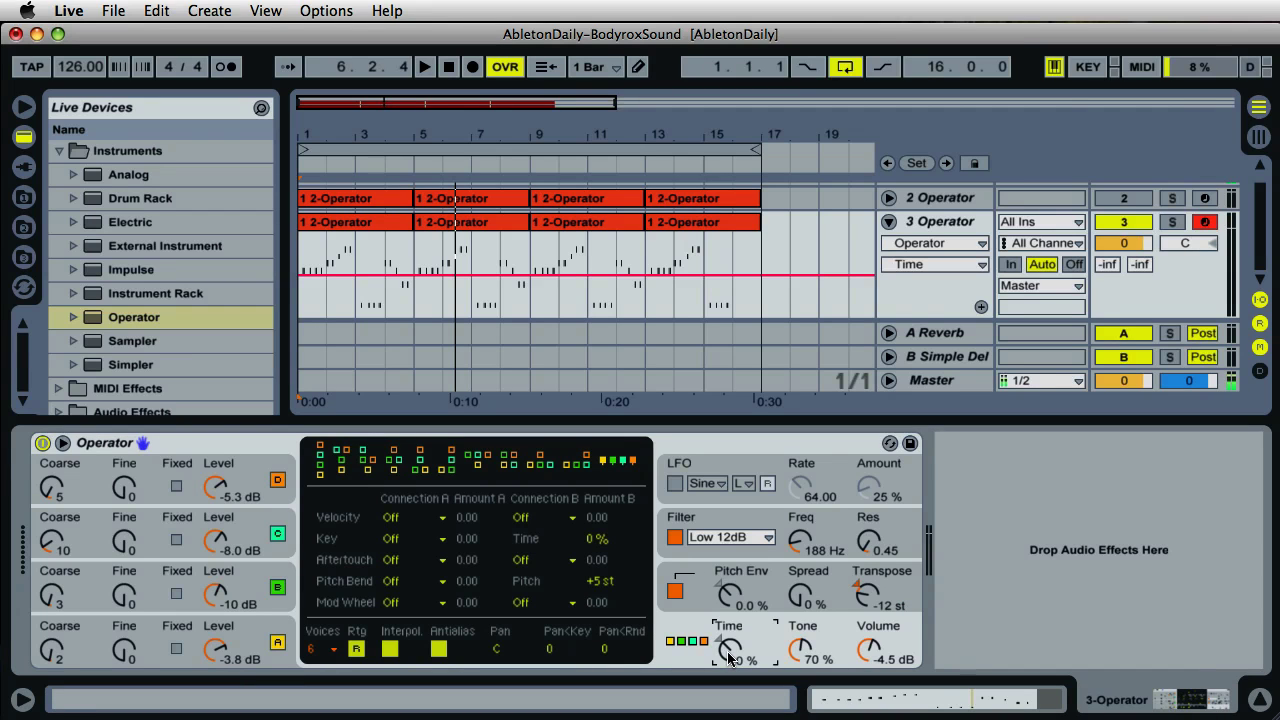
{"action": "scroll", "coordinate": [731, 652], "scroll_direction": "up", "scroll_amount": 10}
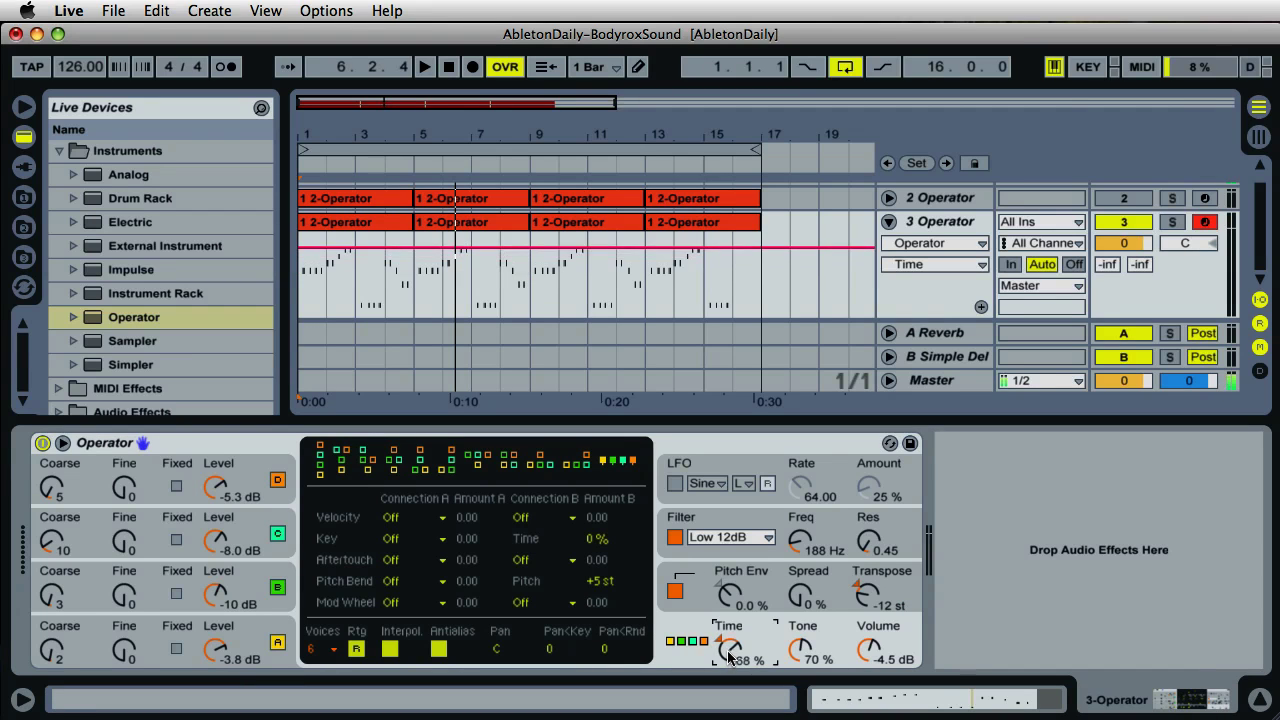
{"action": "scroll", "coordinate": [731, 652], "scroll_direction": "down", "scroll_amount": 5}
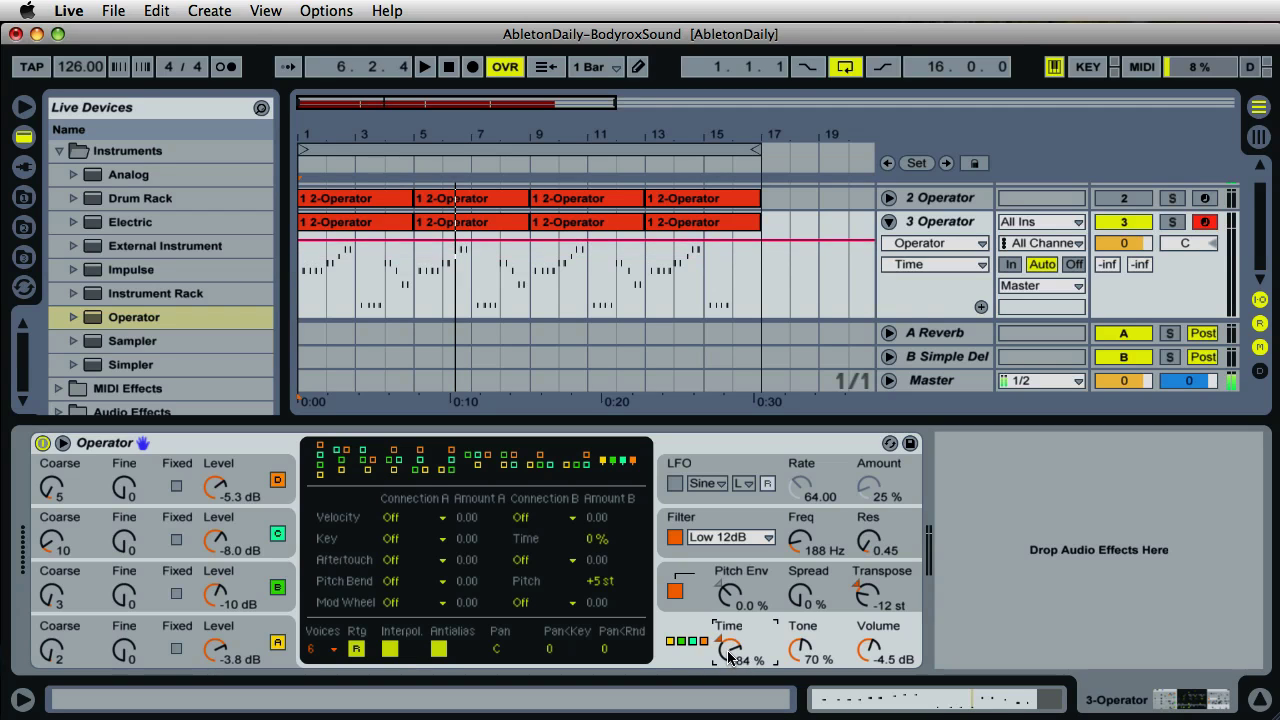
{"action": "scroll", "coordinate": [729, 655], "scroll_direction": "up", "scroll_amount": 5}
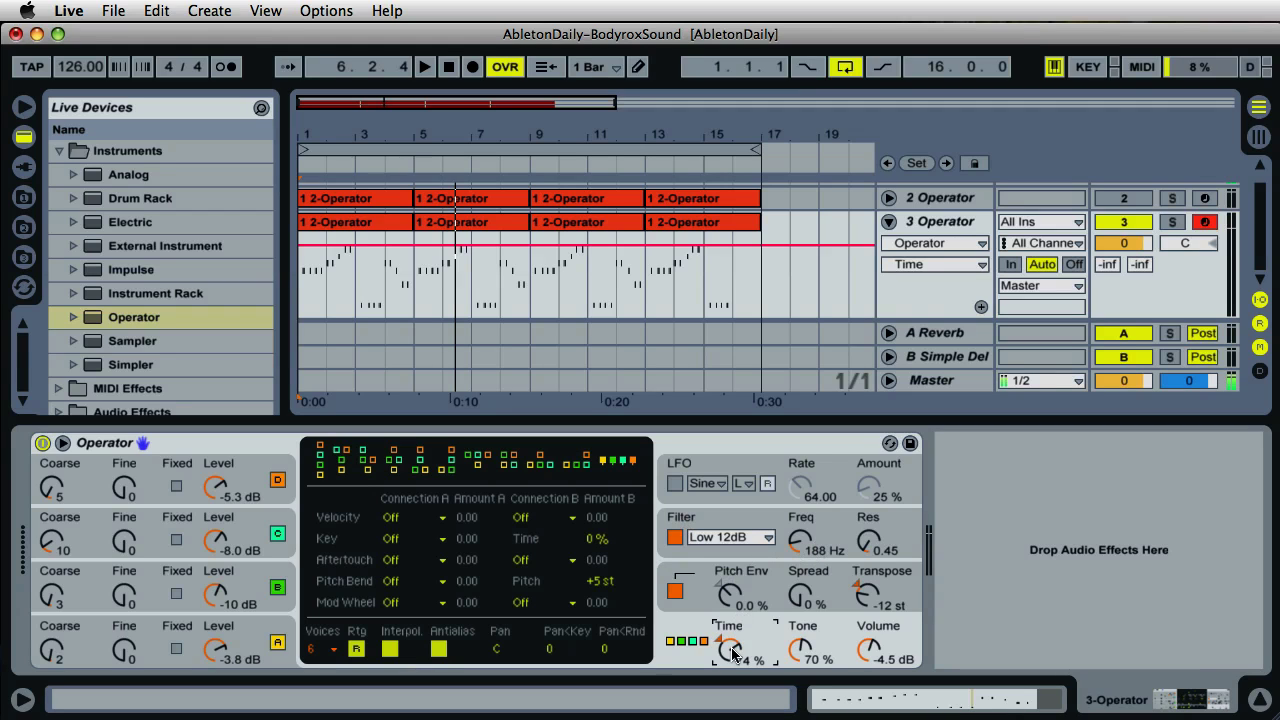
Step: Play the arrangement from the start while lowering the filter frequency to about 45.1 Hz and raising the global Time to 79 %
{"action": "left_click", "coordinate": [449, 66]}
{"action": "left_click", "coordinate": [426, 67]}
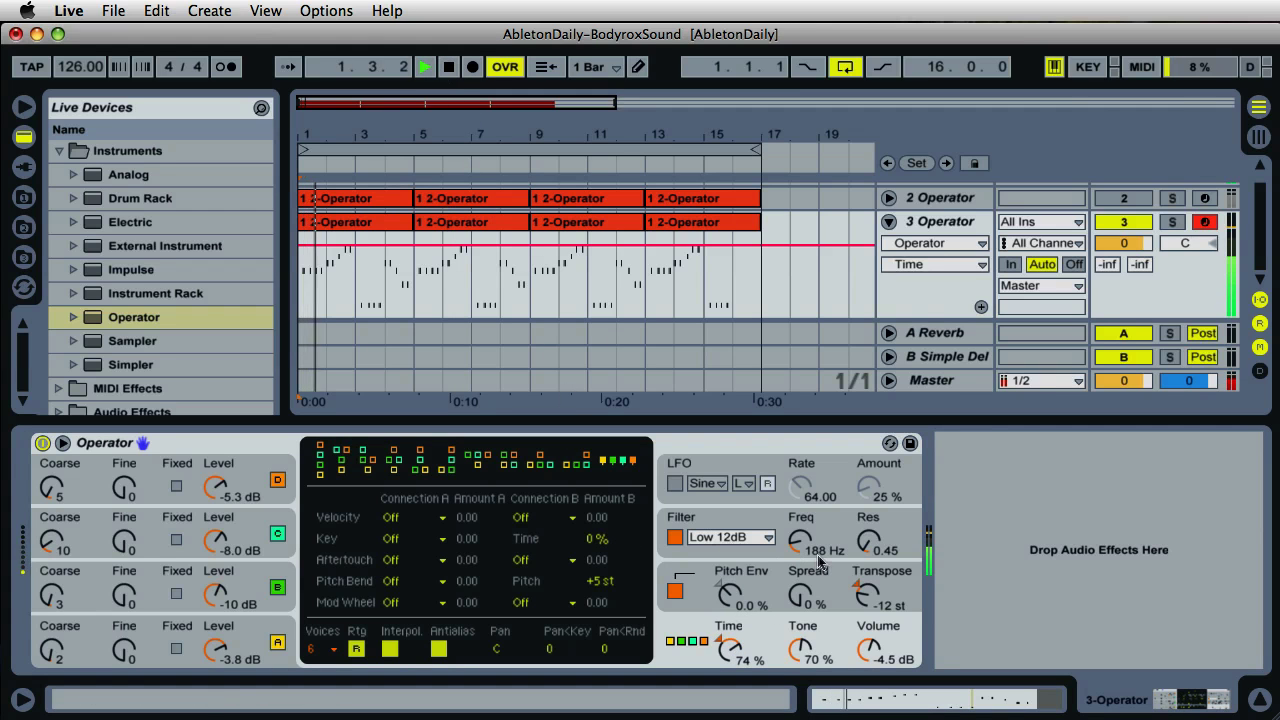
{"action": "left_click_drag", "start_coordinate": [796, 543], "coordinate": [796, 543]}
{"action": "left_click", "coordinate": [741, 653]}
{"action": "left_click_drag", "start_coordinate": [741, 653], "coordinate": [741, 650]}
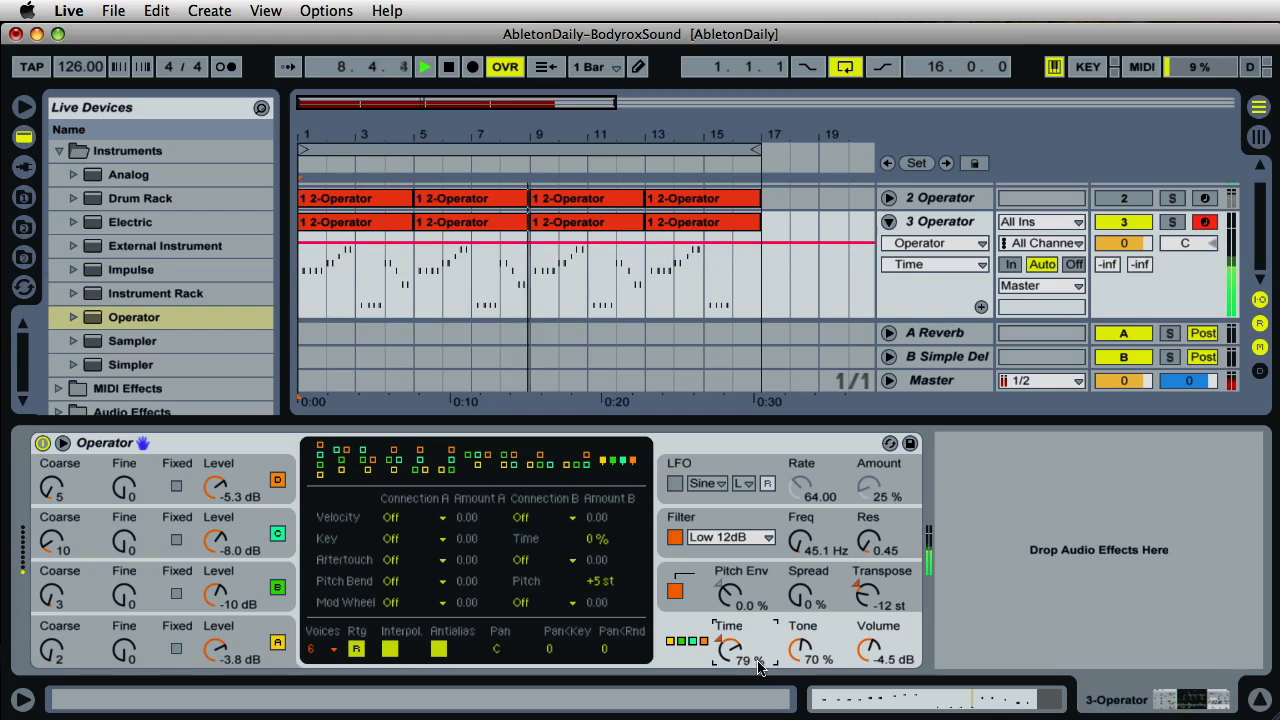
Step: Sweep the filter frequency up to about 549 Hz during playback, stop the arrangement, and bring the frequency back down to a low value
{"action": "left_click", "coordinate": [800, 547]}
{"action": "left_click_drag", "start_coordinate": [800, 547], "coordinate": [800, 547]}
{"action": "left_click_drag", "start_coordinate": [803, 547], "coordinate": [803, 539]}
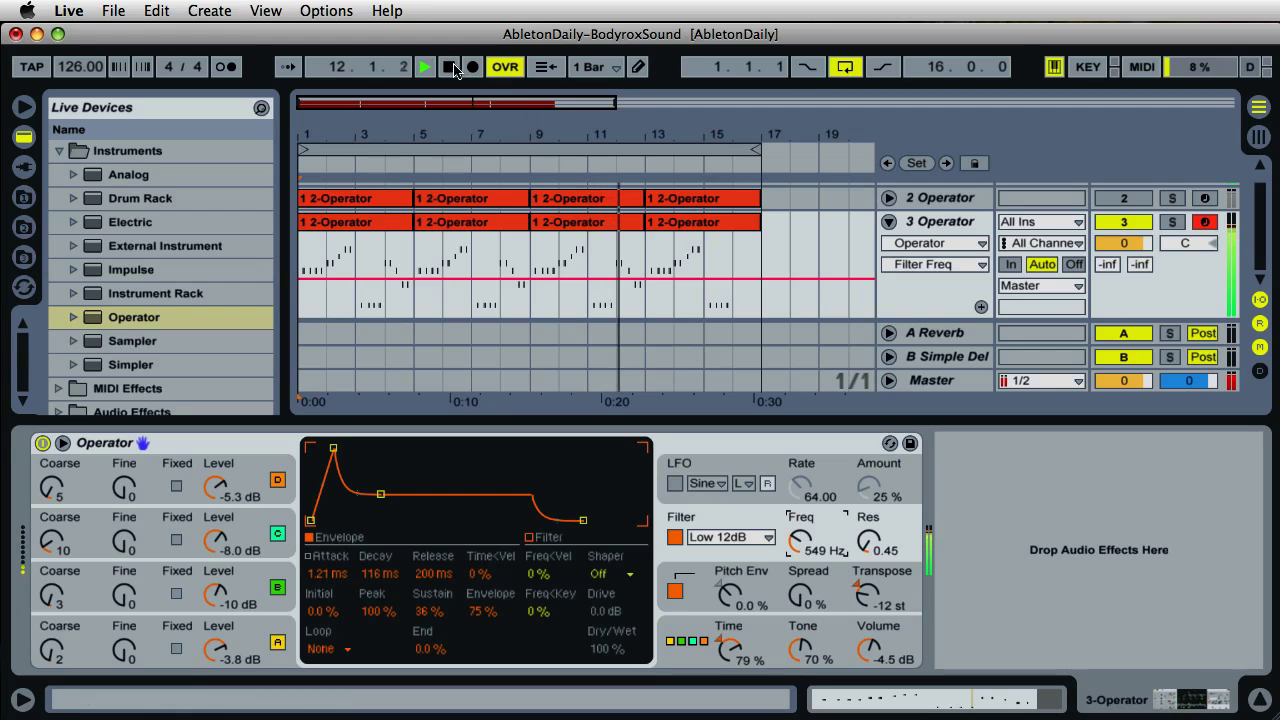
{"action": "left_click", "coordinate": [450, 68]}
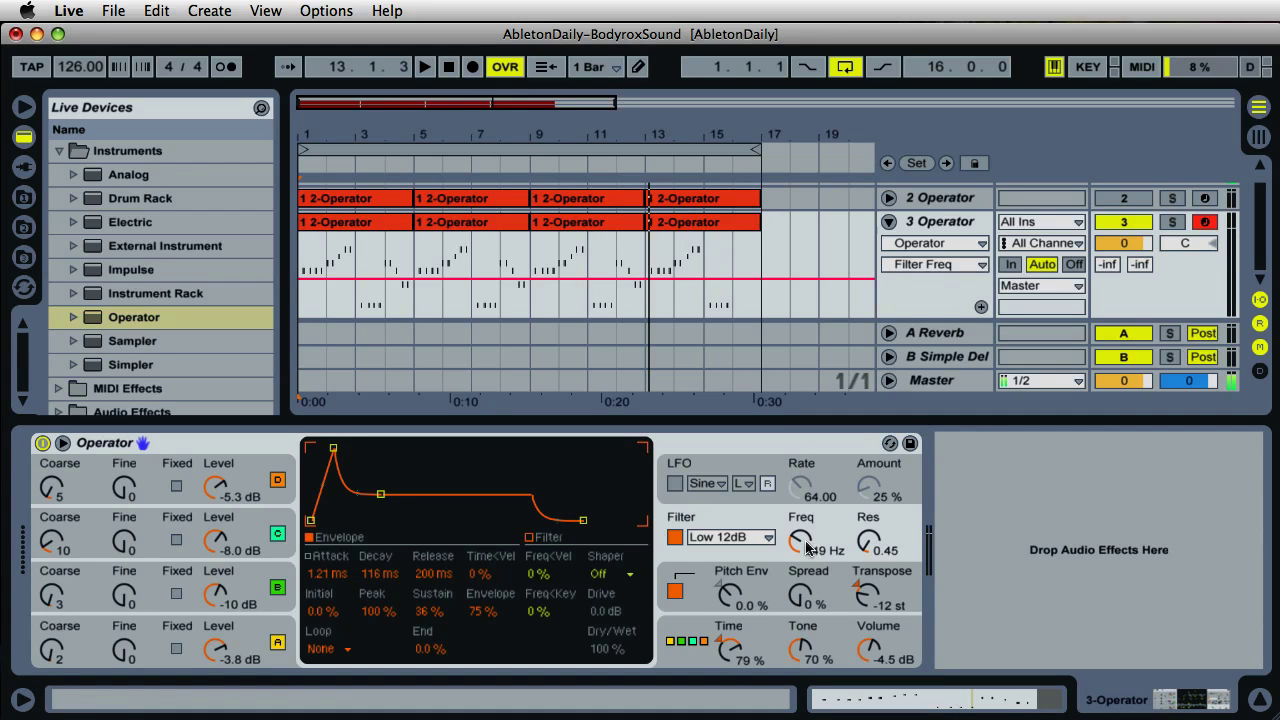
{"action": "left_click_drag", "start_coordinate": [805, 550], "coordinate": [801, 548]}
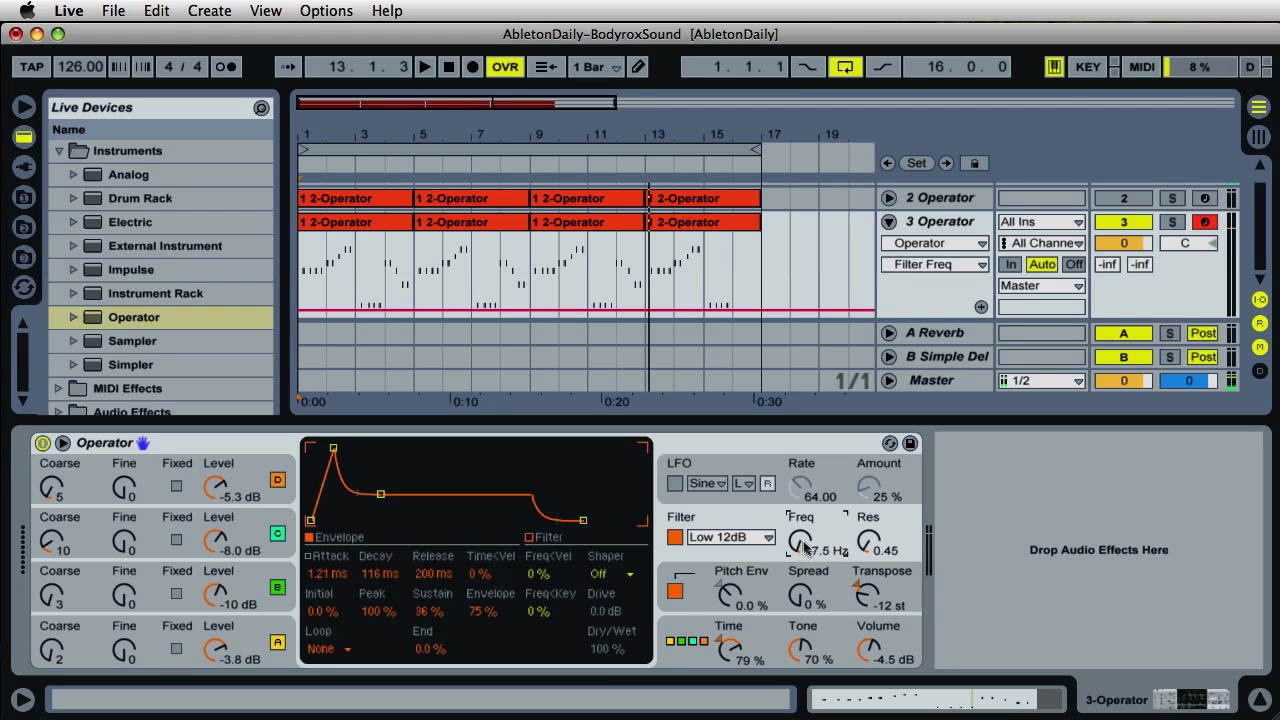